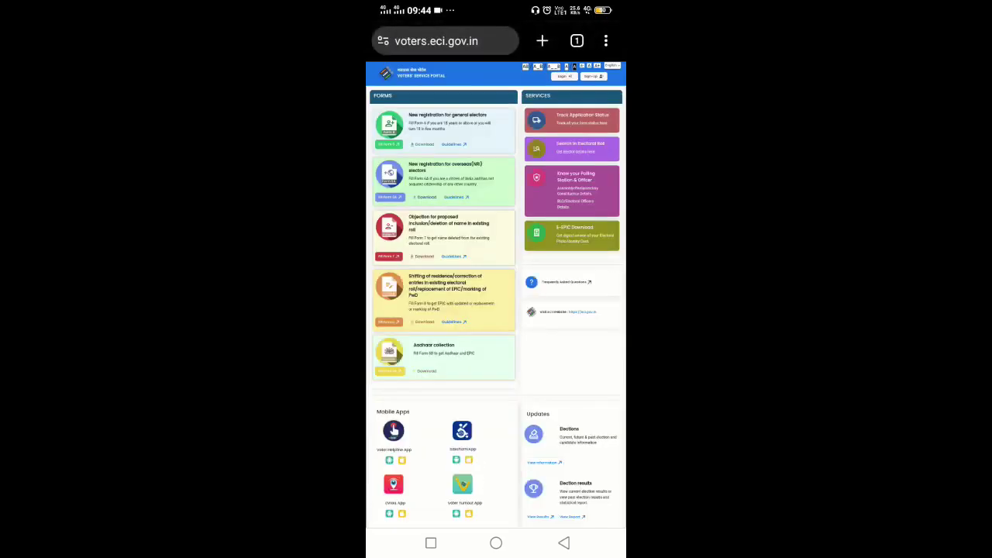
- Turn on Chrome's Desktop site option so the voter portal shows its full layout
{"action": "left_click", "coordinate": [607, 40]}
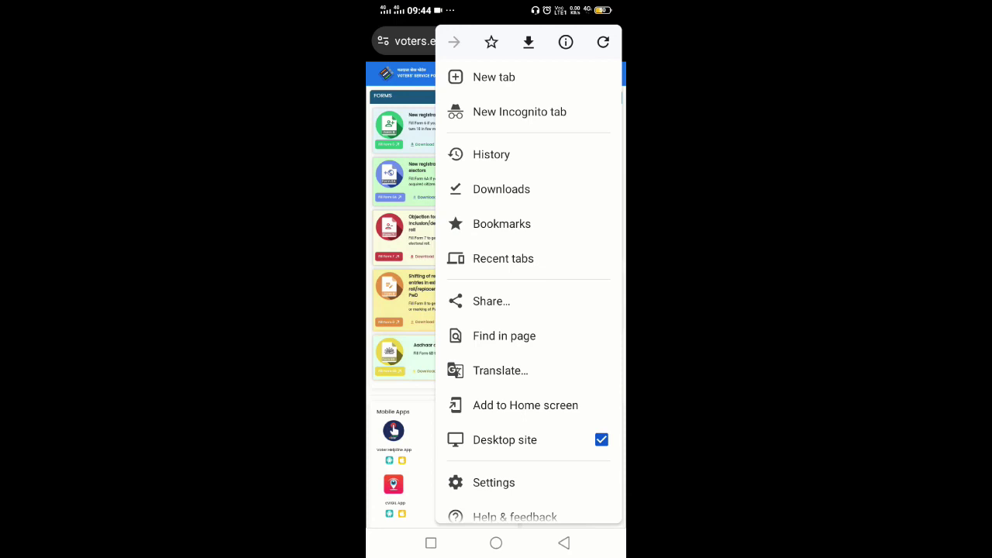
{"action": "left_click", "coordinate": [504, 439]}
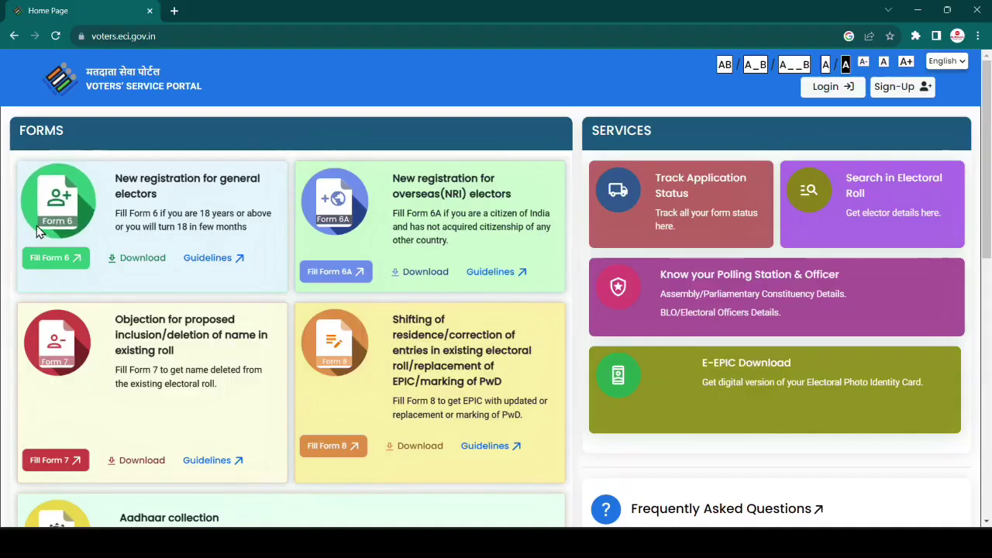
- Start Form 6, then go to the portal's login/sign-up page to sign in
{"action": "left_click", "coordinate": [57, 263]}
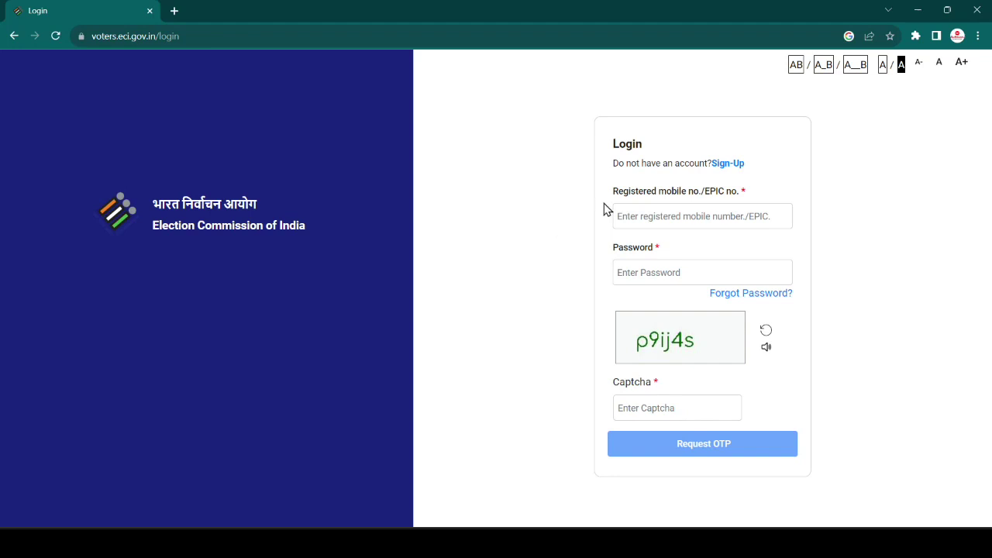
{"action": "left_click", "coordinate": [728, 165]}
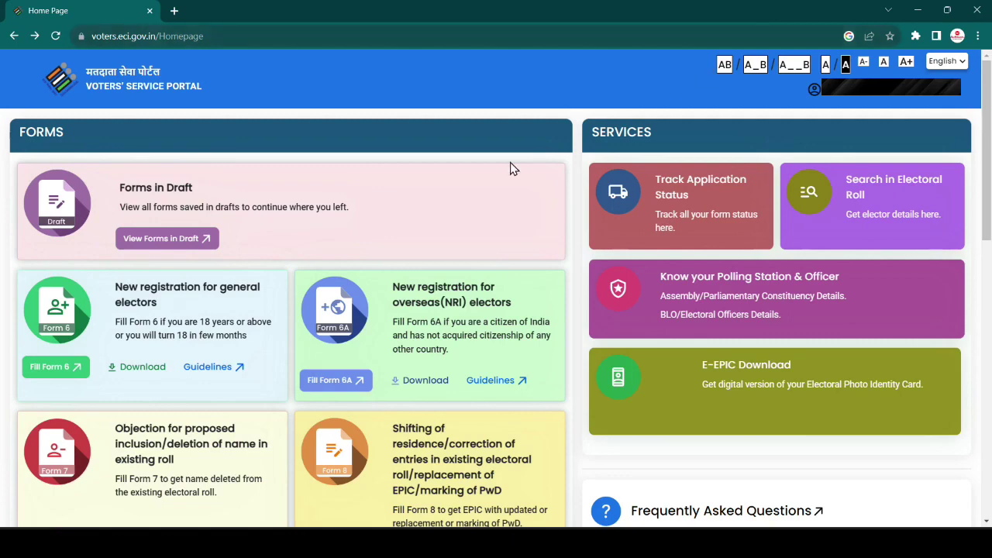
- Open Form 6, select Nagaland from the State list, and proceed to Personal Details
{"action": "left_click", "coordinate": [54, 370]}
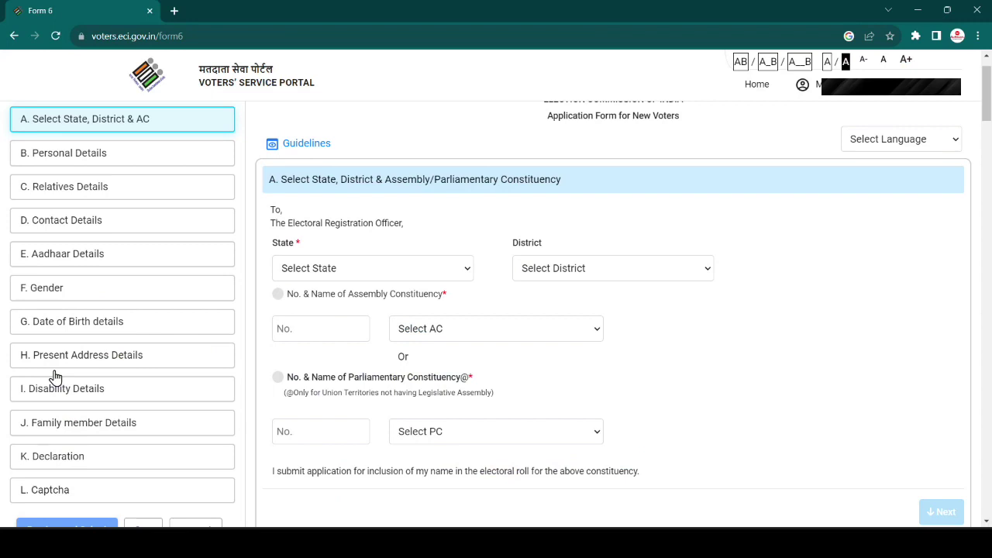
{"action": "left_click", "coordinate": [331, 272]}
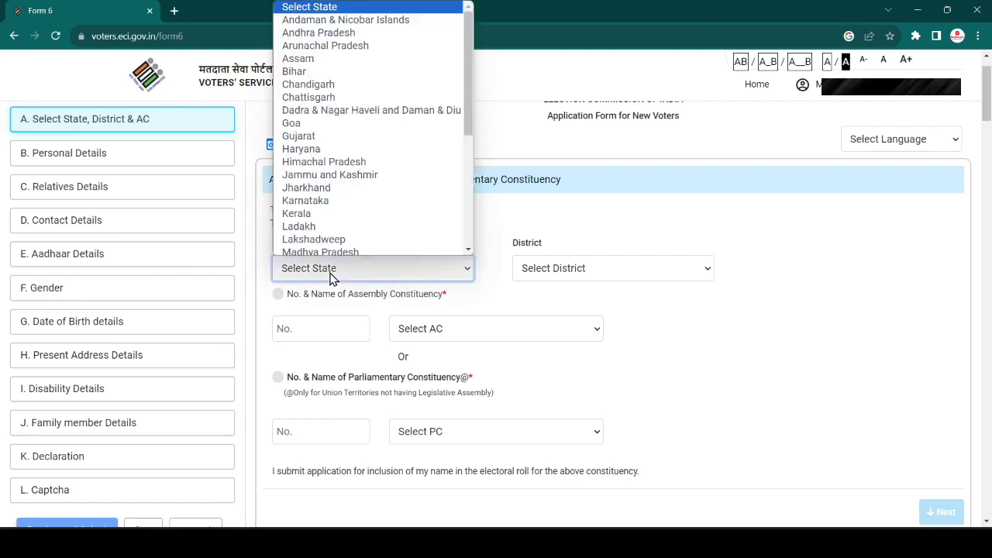
{"action": "key", "text": "d"}
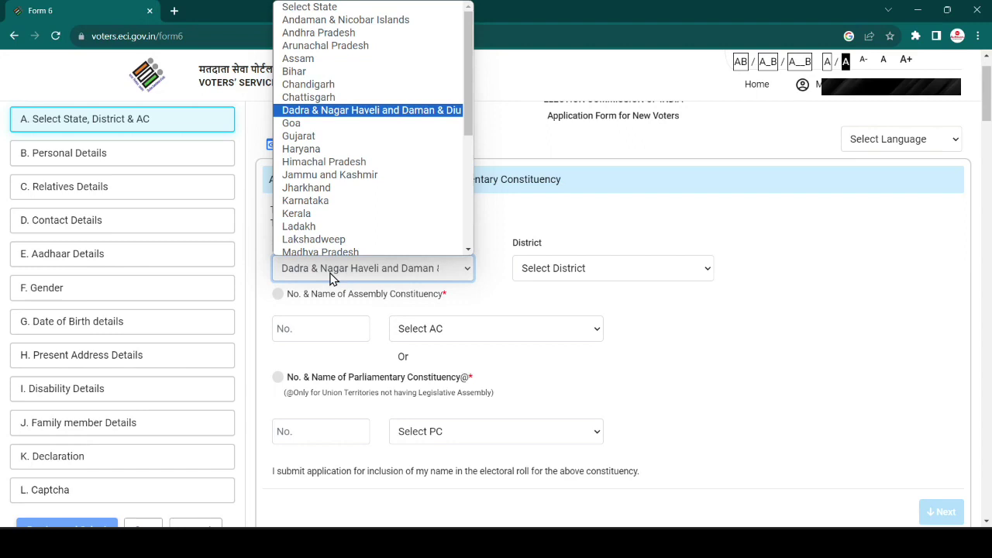
{"action": "key", "text": "n"}
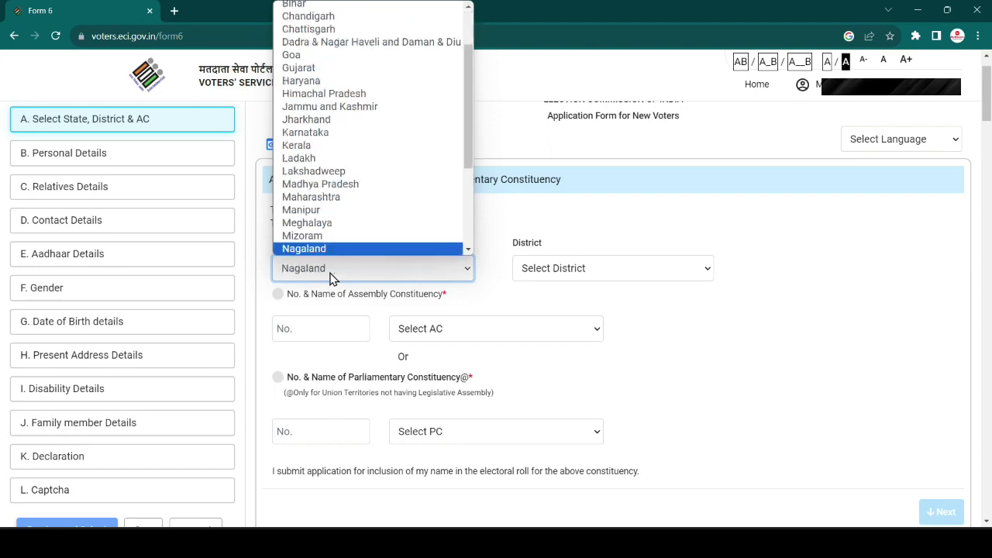
{"action": "key", "text": "Return"}
{"action": "left_click", "coordinate": [942, 458]}
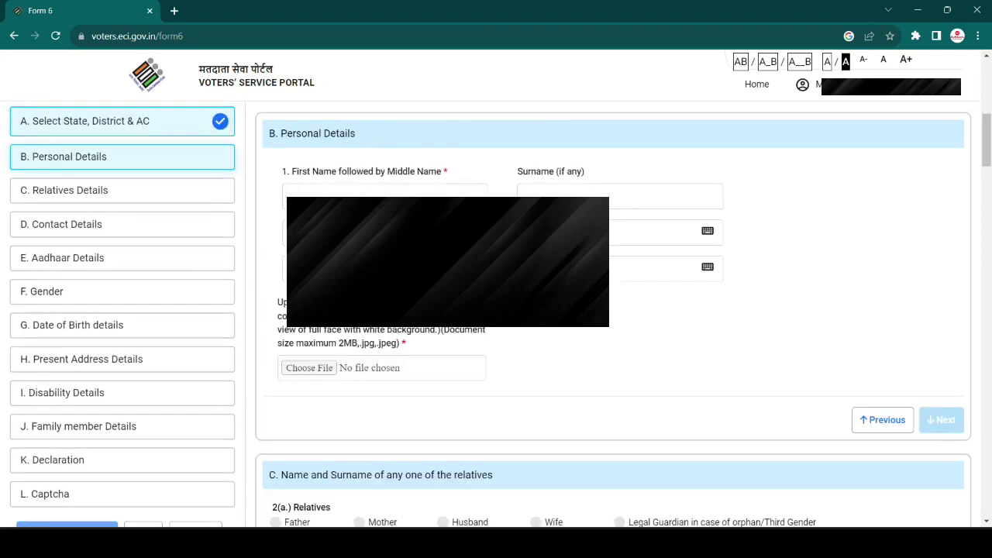
- Enter the applicant's first name and surname, and upload and save a cropped passport photo
{"action": "left_click", "coordinate": [351, 199]}
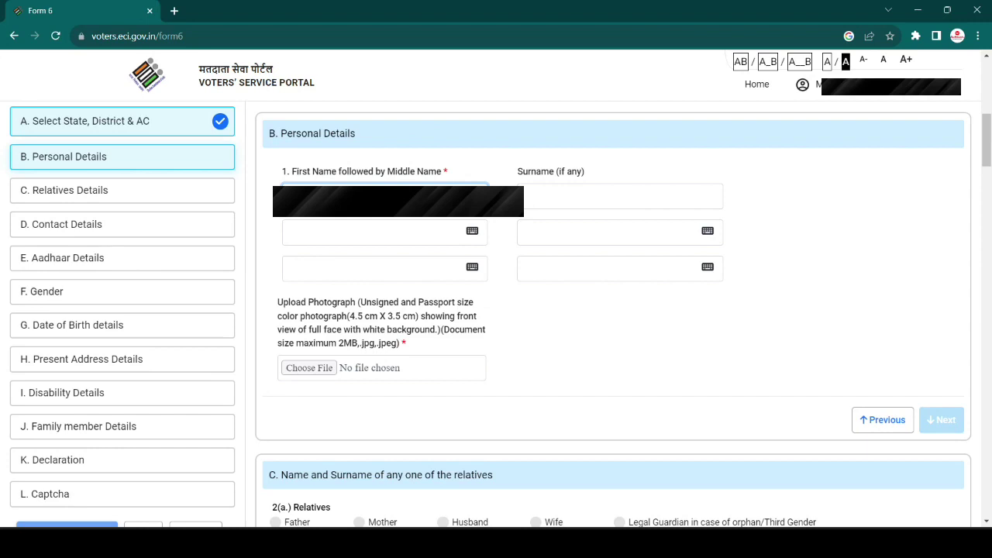
{"action": "key", "text": "Tab"}
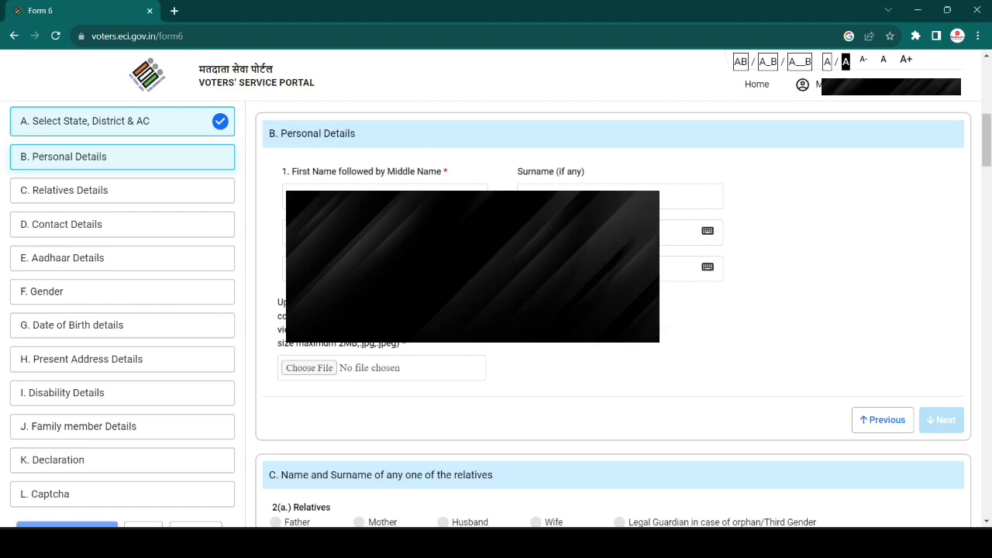
{"action": "left_click", "coordinate": [314, 368]}
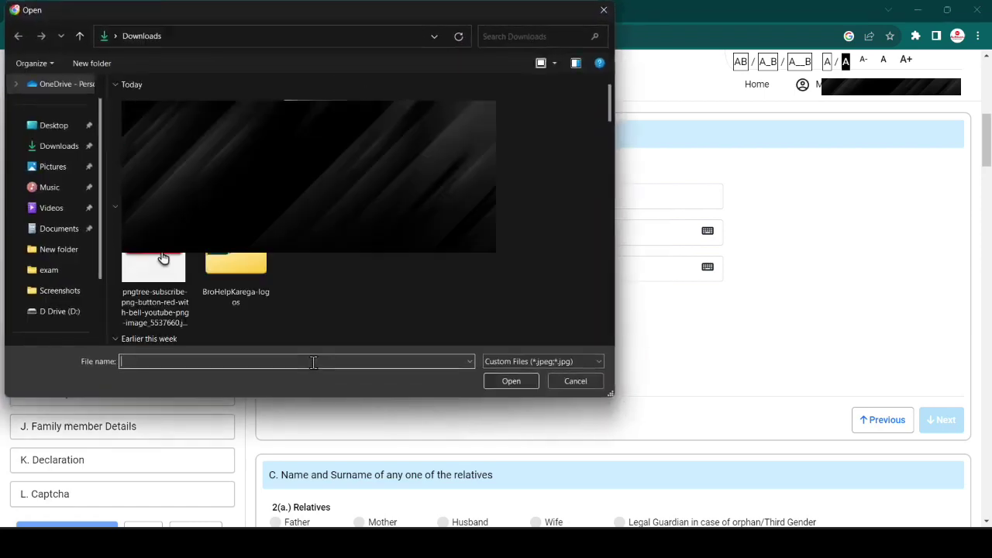
{"action": "left_click", "coordinate": [317, 99]}
{"action": "left_click", "coordinate": [508, 381]}
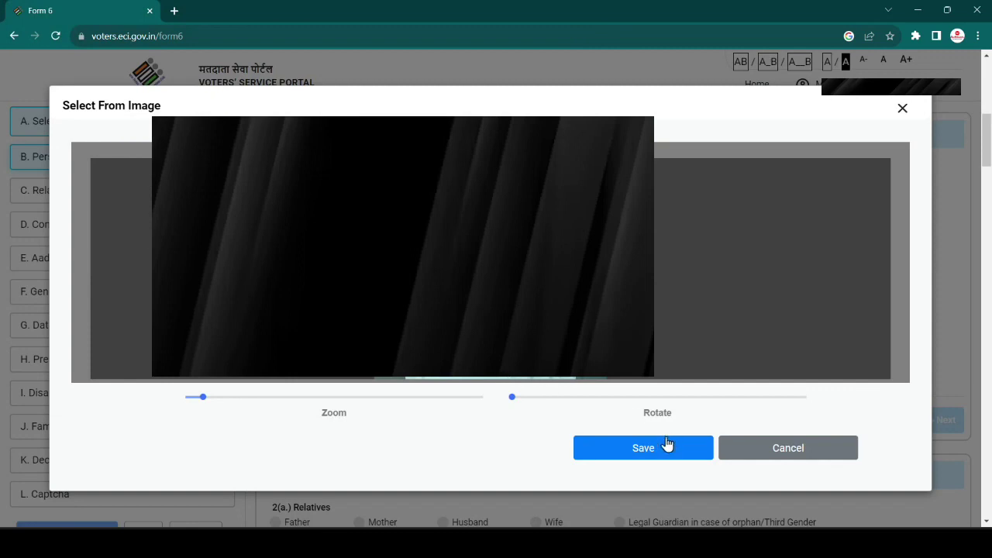
{"action": "left_click", "coordinate": [650, 454]}
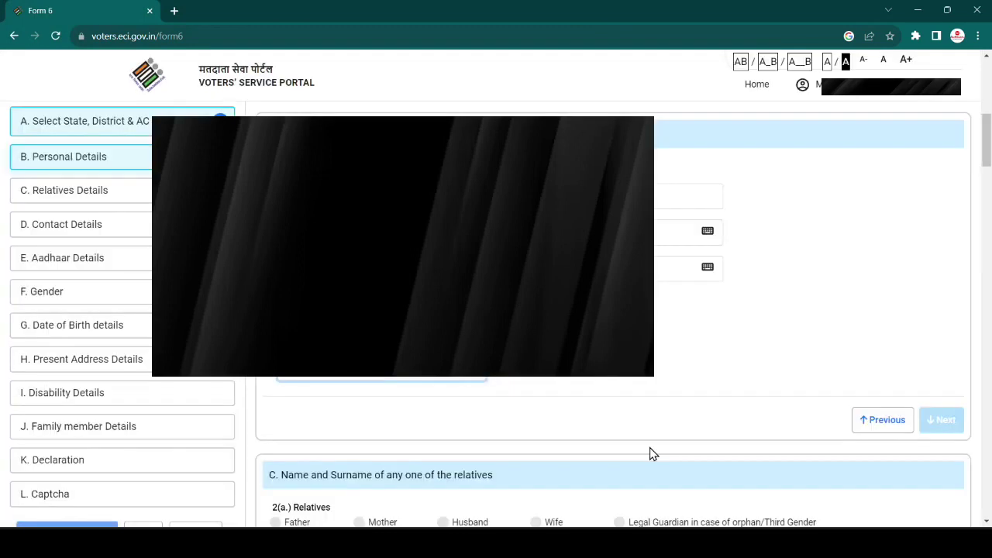
{"action": "scroll", "coordinate": [649, 434], "scroll_direction": "down", "scroll_amount": 4}
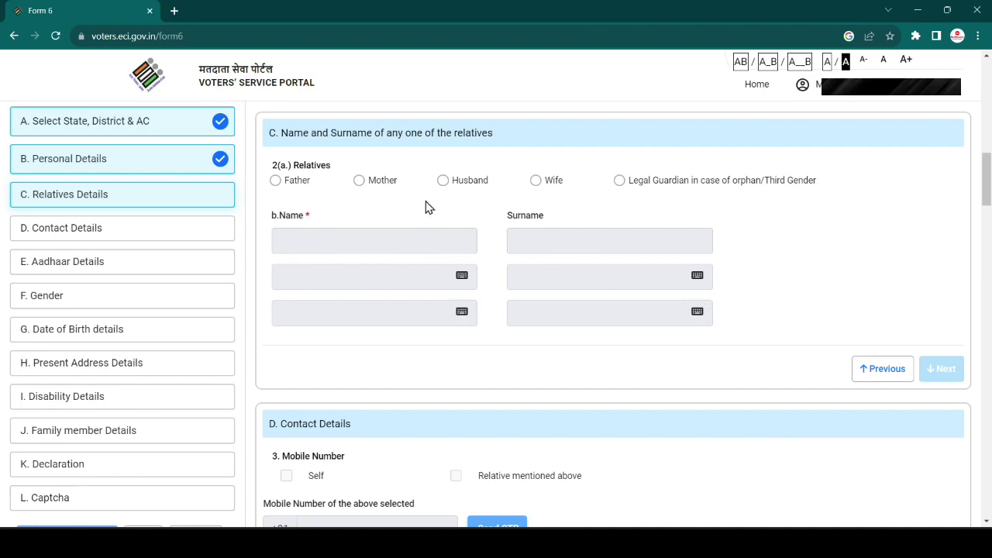
- Choose Father as the relative, enter his name, and complete the contact details
{"action": "left_click", "coordinate": [276, 181]}
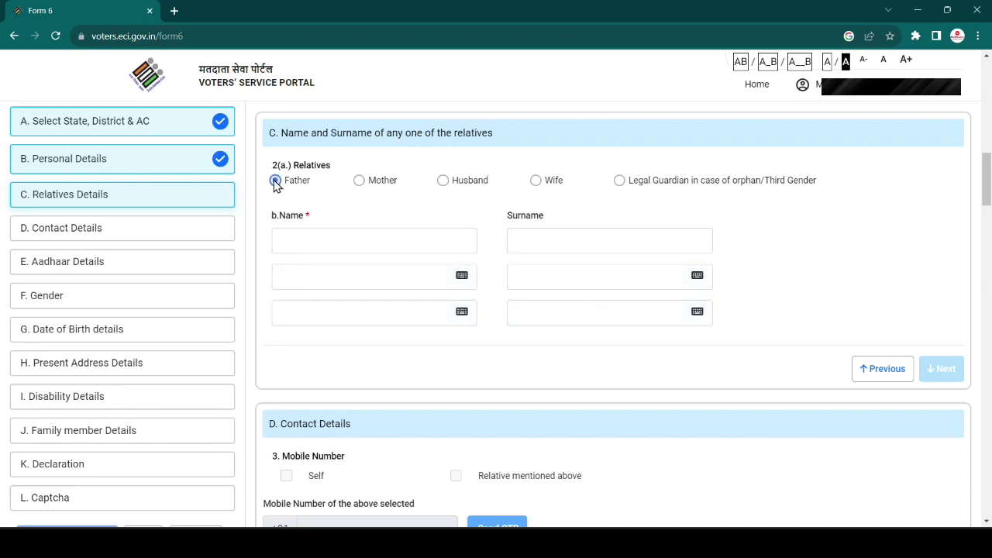
{"action": "left_click", "coordinate": [321, 238]}
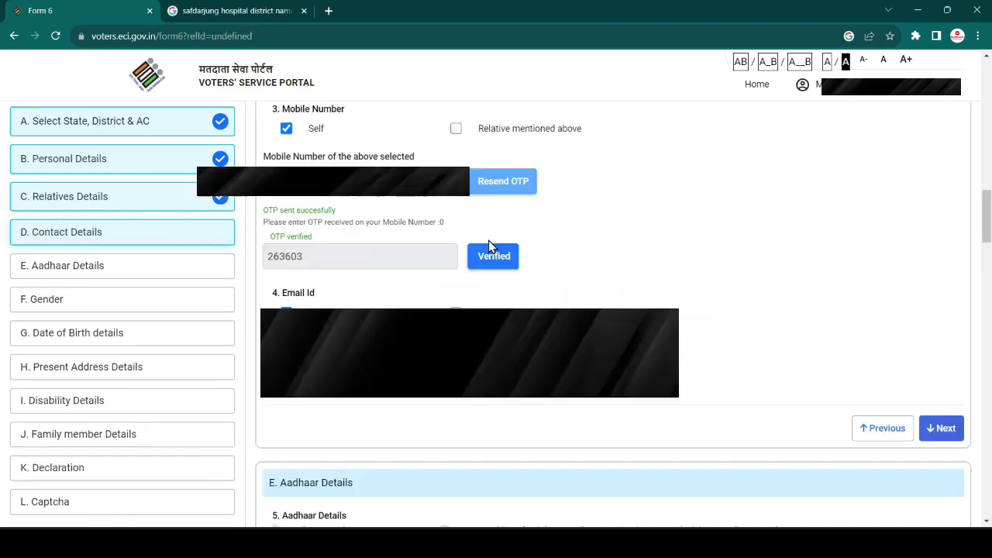
{"action": "scroll", "coordinate": [488, 242], "scroll_direction": "down", "scroll_amount": 1}
{"action": "left_click", "coordinate": [941, 392]}
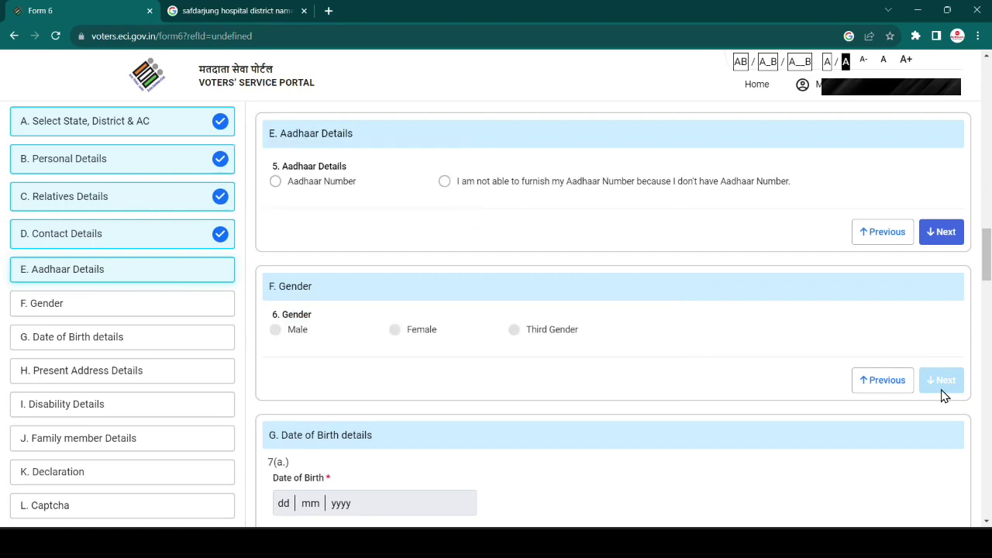
- Paste in the Aadhaar number and set the gender to Male
{"action": "left_click", "coordinate": [278, 182]}
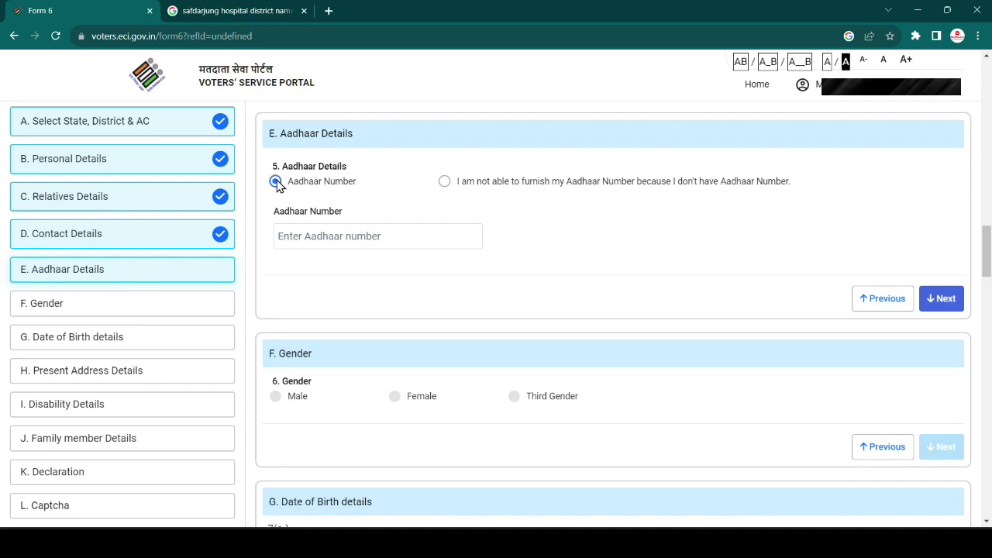
{"action": "left_click", "coordinate": [318, 237]}
{"action": "key", "text": "ctrl+v"}
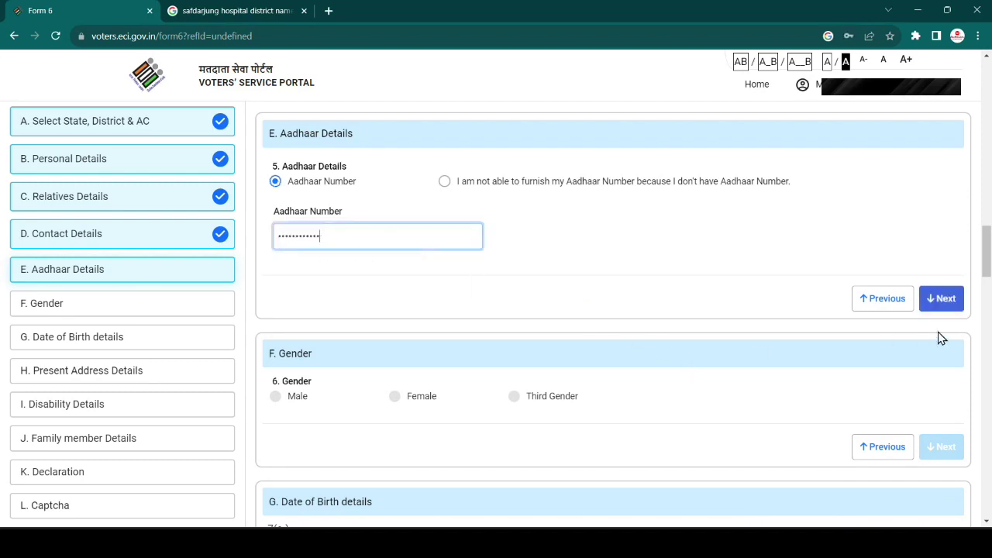
{"action": "left_click", "coordinate": [961, 302]}
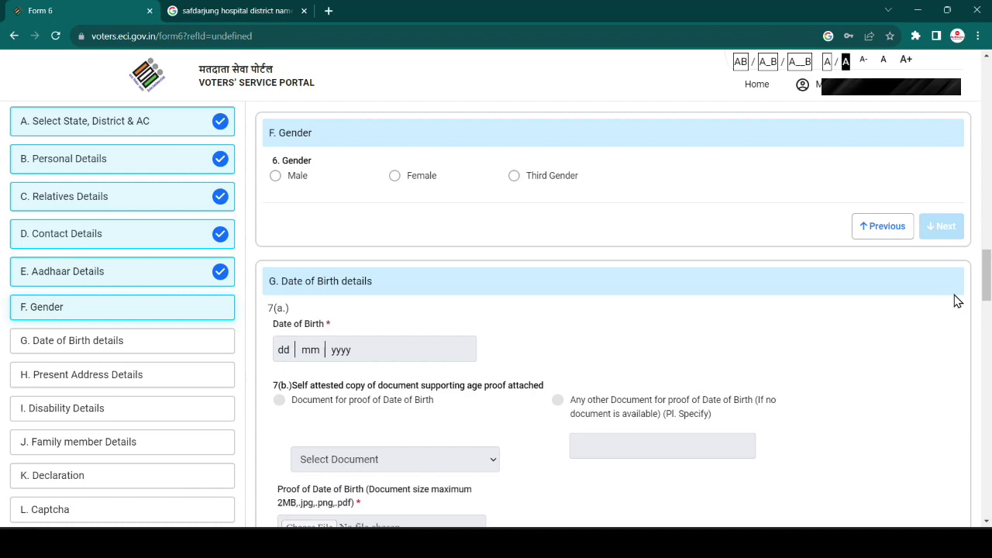
{"action": "left_click", "coordinate": [275, 175]}
{"action": "left_click", "coordinate": [949, 225]}
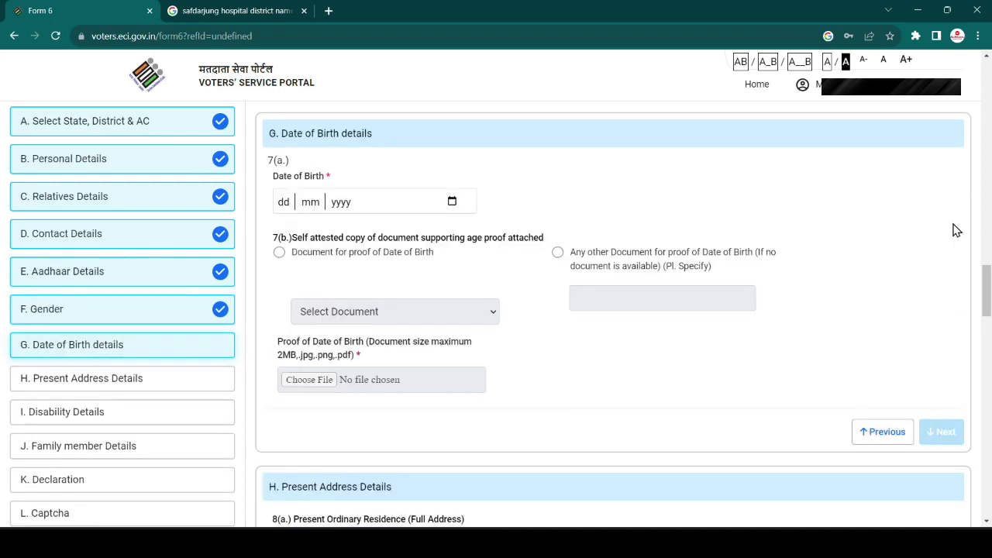
- Pick a date of birth in February 1998 from the calendar
{"action": "left_click", "coordinate": [454, 204]}
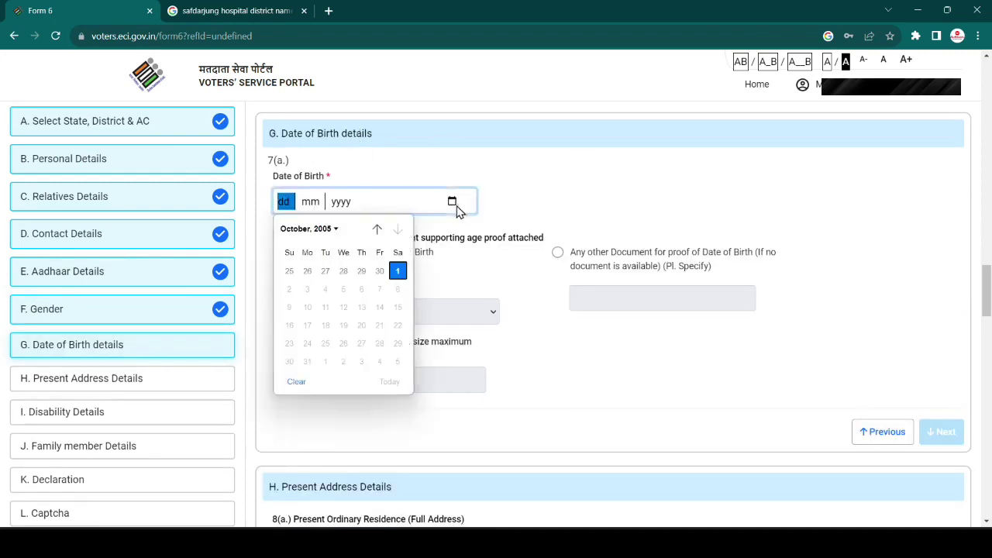
{"action": "left_click", "coordinate": [322, 231]}
{"action": "scroll", "coordinate": [390, 308], "scroll_direction": "up", "scroll_amount": 2}
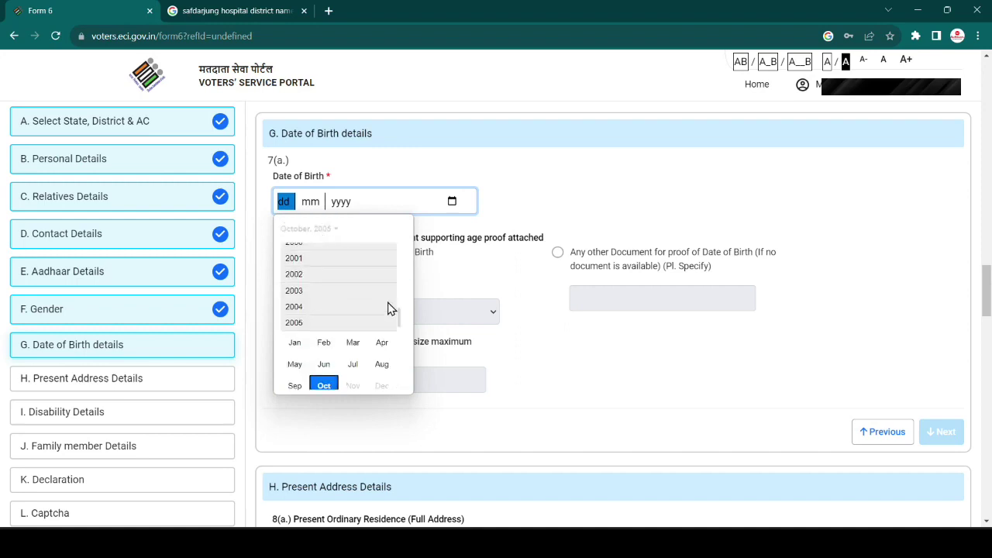
{"action": "scroll", "coordinate": [390, 308], "scroll_direction": "up", "scroll_amount": 2}
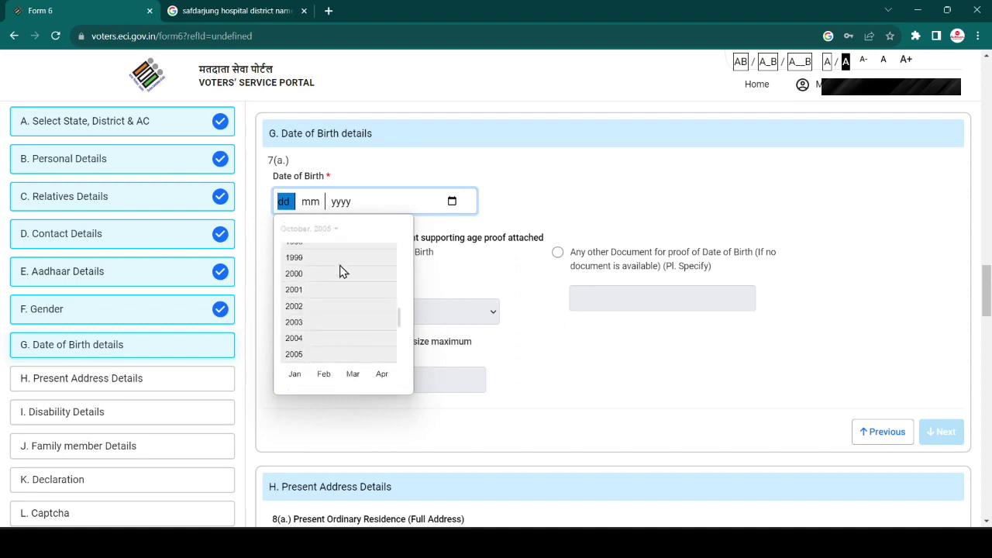
{"action": "scroll", "coordinate": [344, 278], "scroll_direction": "up", "scroll_amount": 1}
{"action": "left_click", "coordinate": [326, 251]}
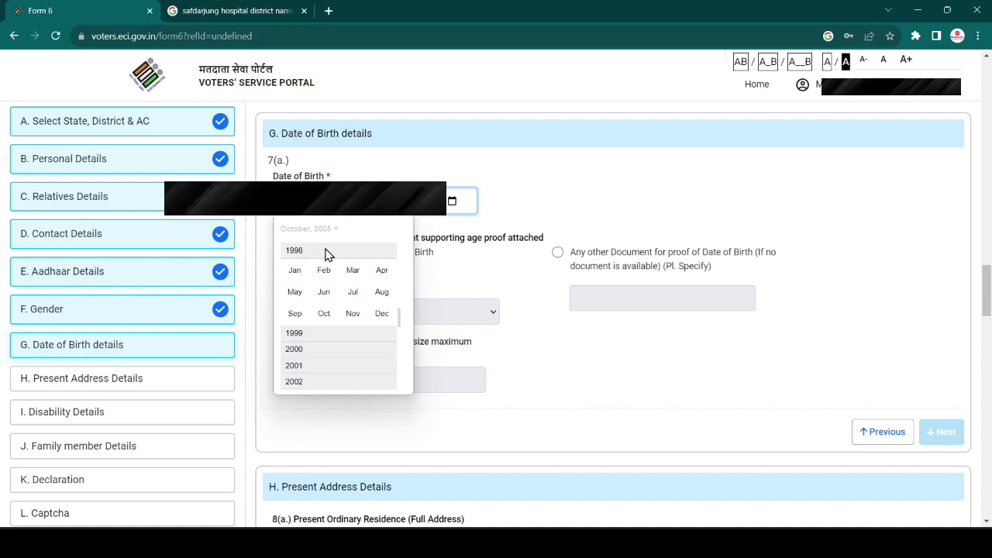
{"action": "left_click", "coordinate": [324, 270]}
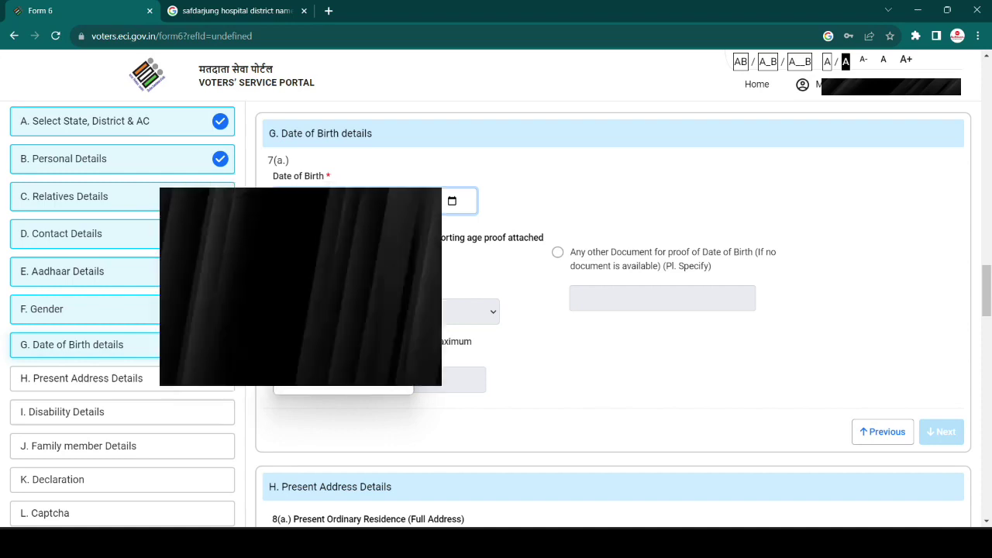
{"action": "left_click", "coordinate": [262, 221]}
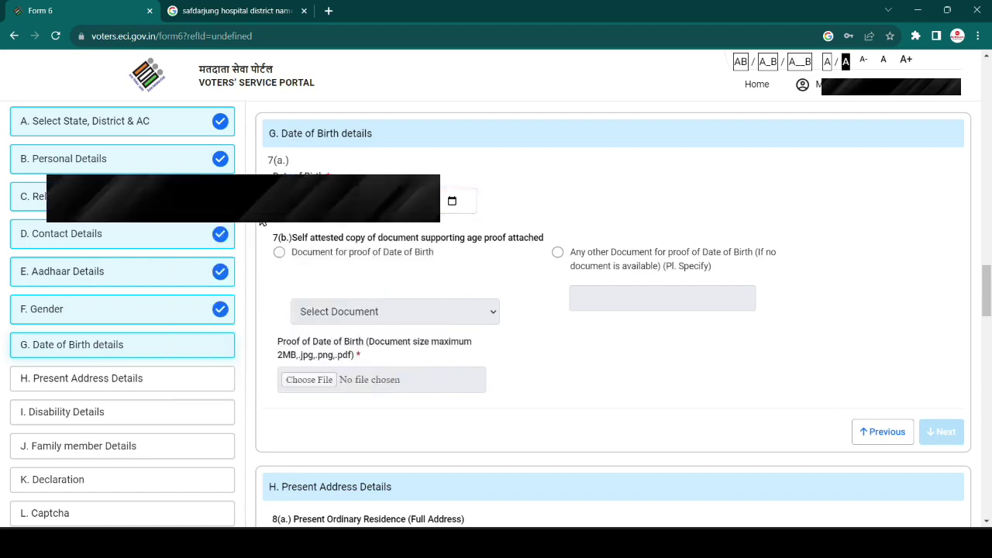
- Choose Aadhaar Card as the document proof of age and upload adharcard.jpg
{"action": "left_click", "coordinate": [279, 252]}
{"action": "left_click", "coordinate": [364, 311]}
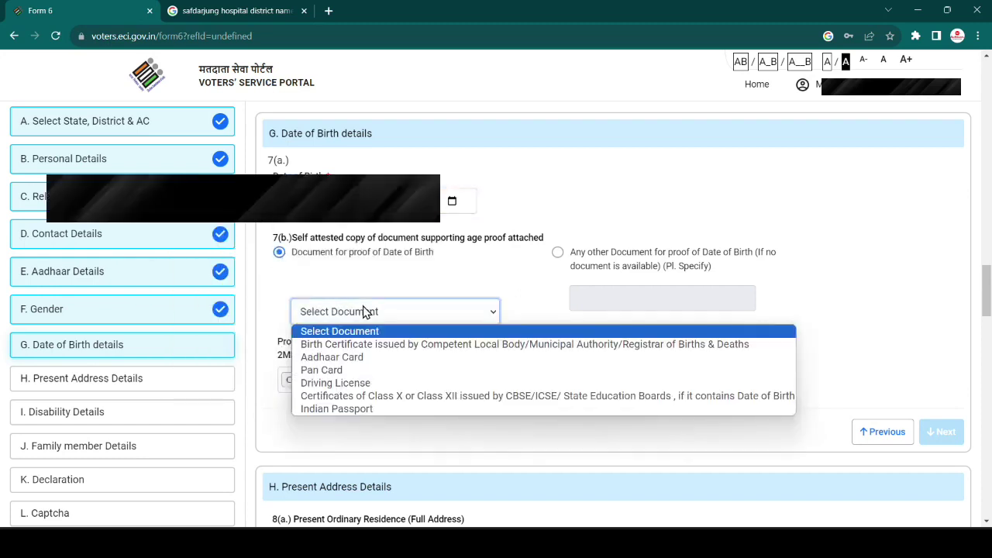
{"action": "left_click", "coordinate": [358, 358]}
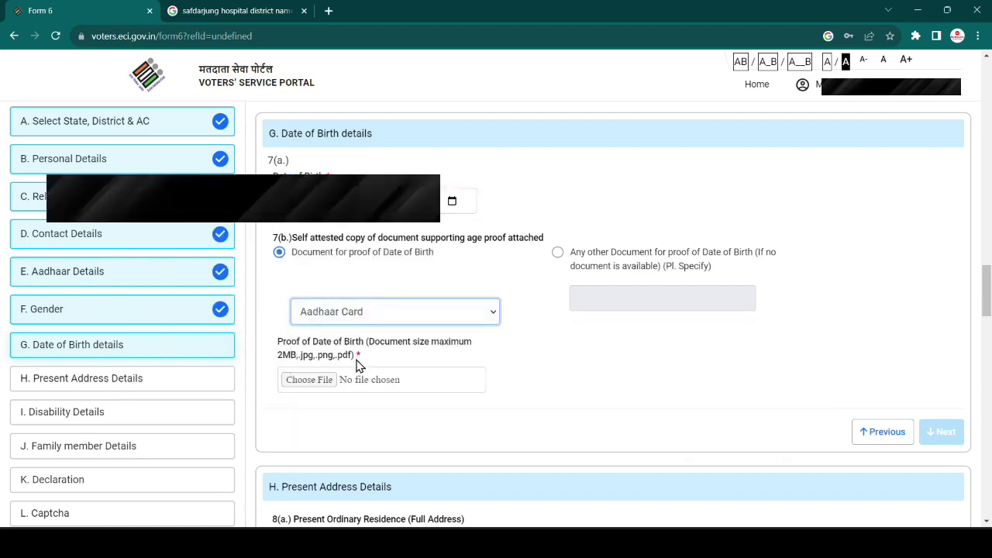
{"action": "left_click", "coordinate": [310, 379]}
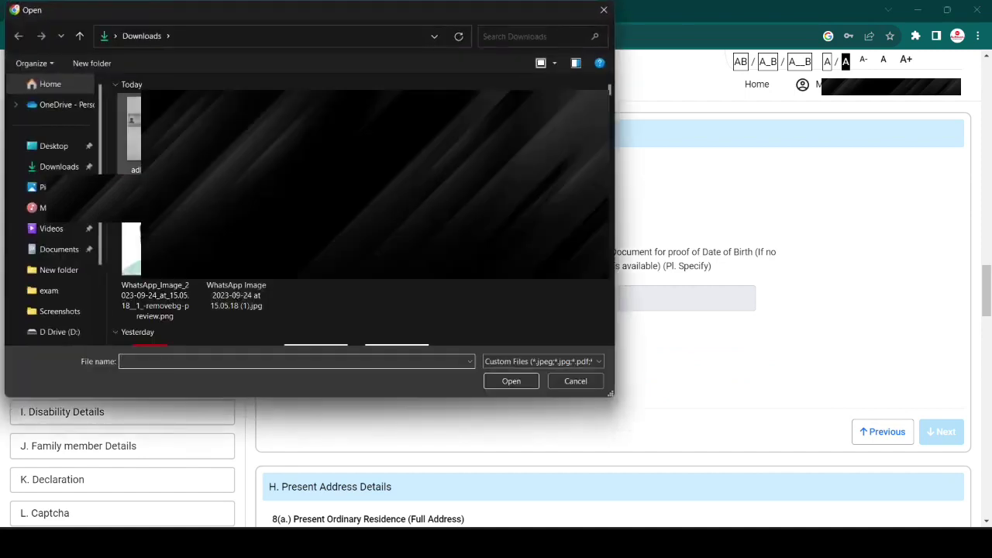
{"action": "left_click", "coordinate": [133, 132]}
{"action": "left_click", "coordinate": [512, 380]}
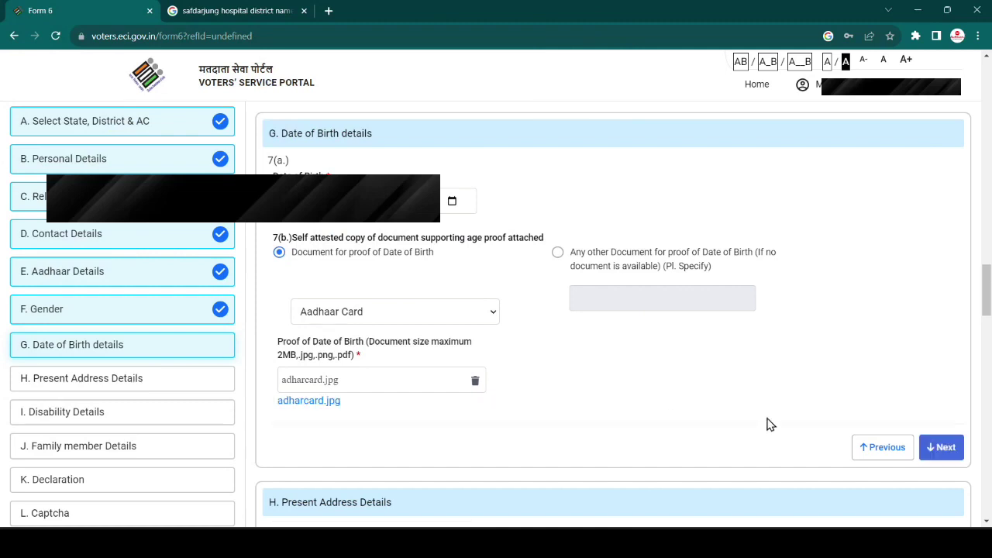
- Complete Date of Birth details, then fill in the house number and address fields
{"action": "left_click", "coordinate": [943, 460]}
{"action": "left_click", "coordinate": [338, 215]}
{"action": "type", "text": "N"}
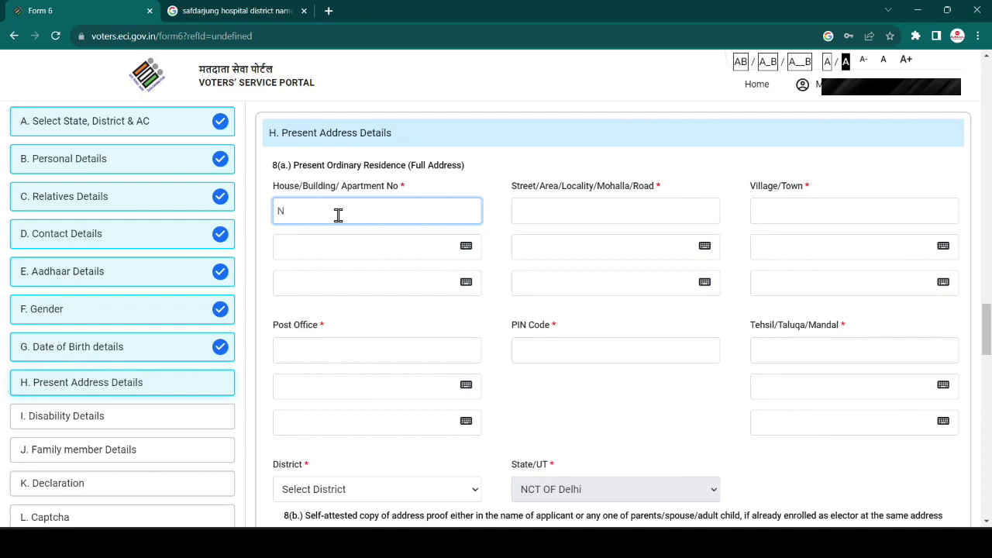
{"action": "type", "text": "-103 Abu"}
{"action": "key", "text": "BackSpace"}
{"action": "key", "text": "BackSpace"}
{"action": "key", "text": "BackSpace"}
{"action": "type", "text": "D3"}
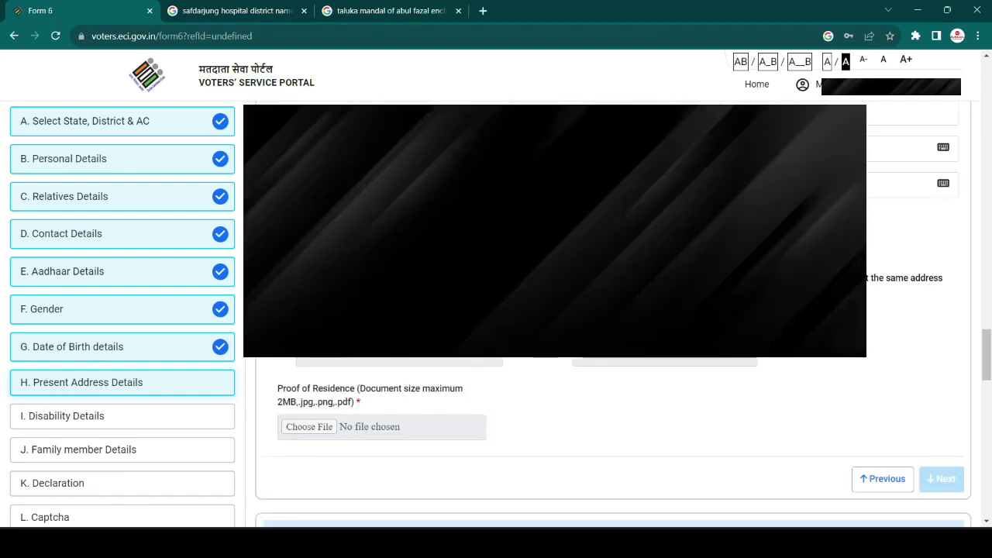
- Choose the bank/post office passbook as the address proof and attach adharcard.jpg
{"action": "left_click", "coordinate": [419, 362]}
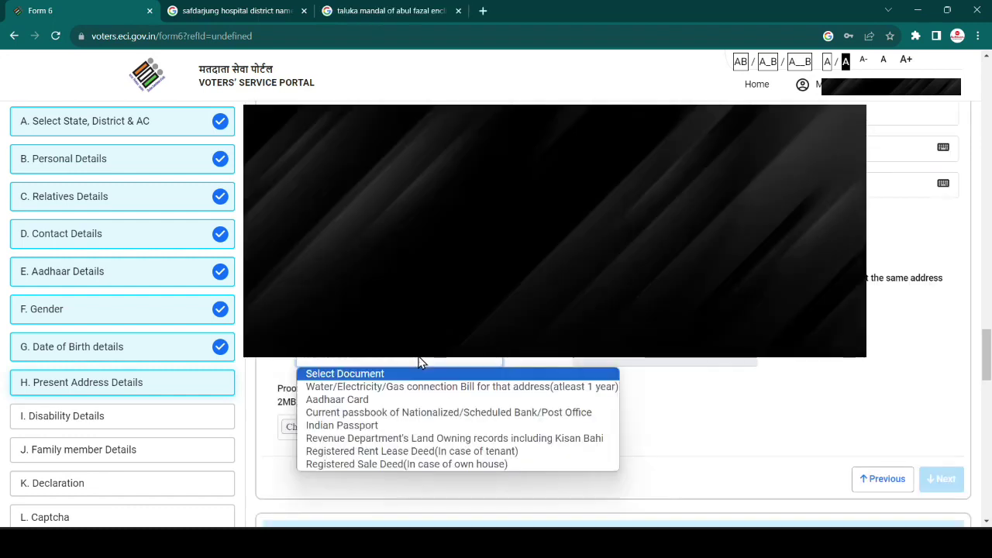
{"action": "left_click", "coordinate": [402, 409]}
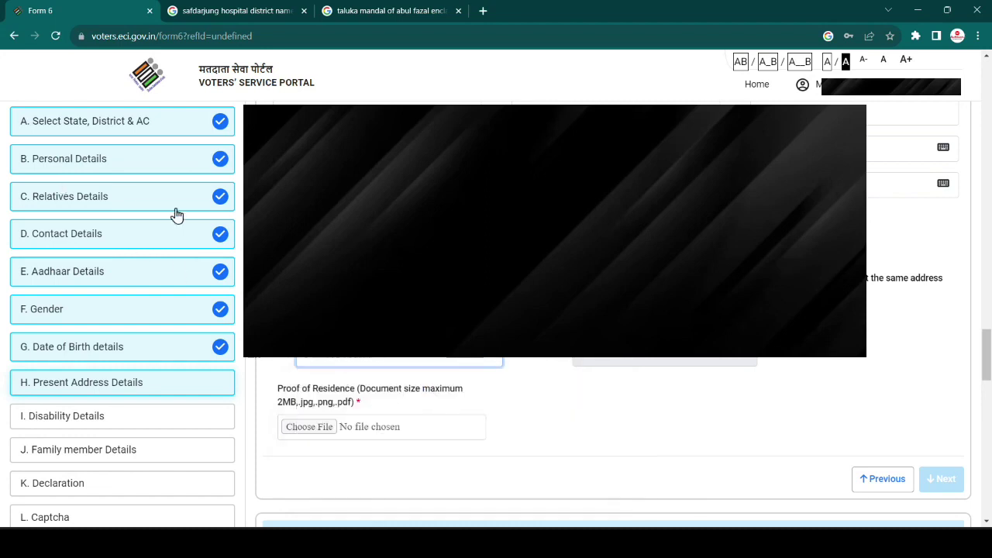
{"action": "left_click", "coordinate": [304, 429]}
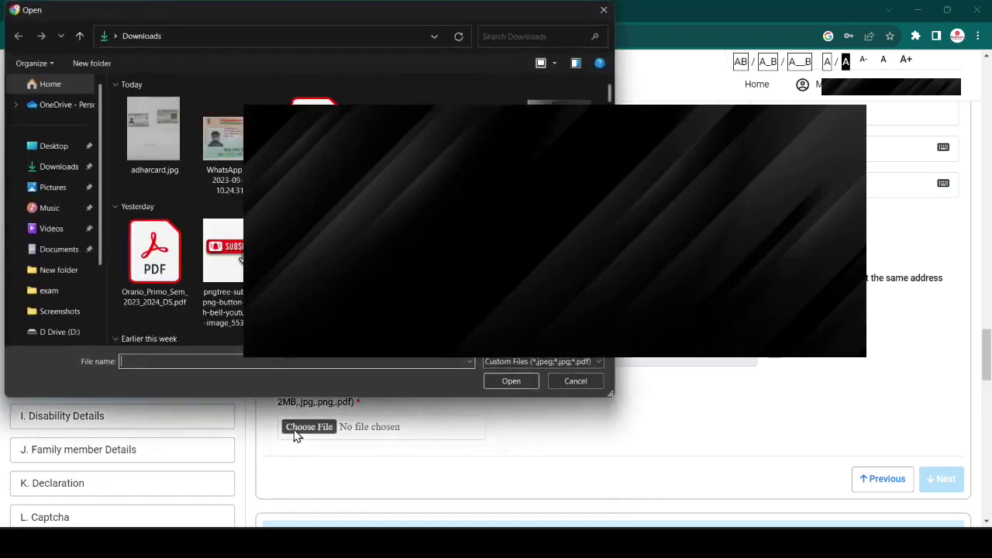
{"action": "left_click", "coordinate": [137, 141]}
{"action": "left_click", "coordinate": [513, 385]}
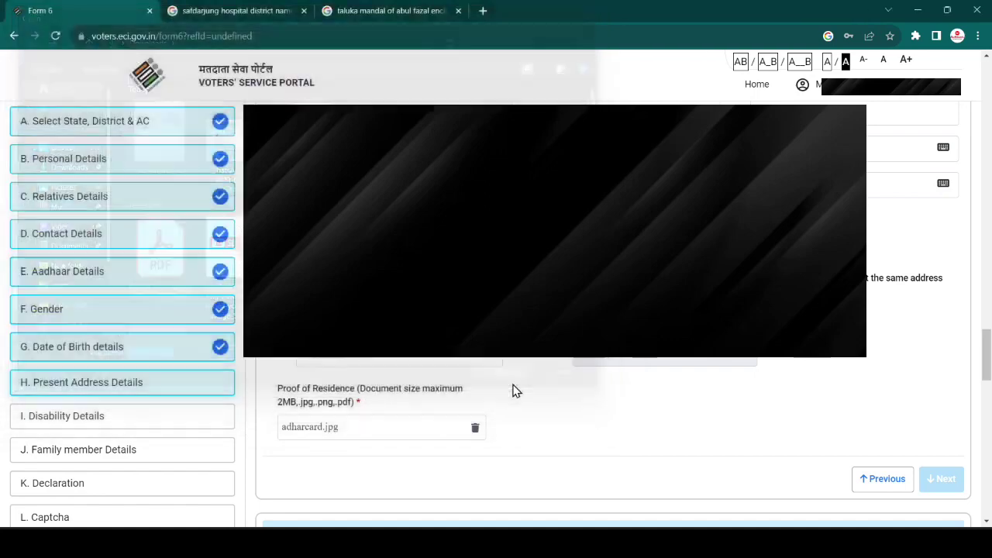
{"action": "scroll", "coordinate": [512, 390], "scroll_direction": "down", "scroll_amount": 2}
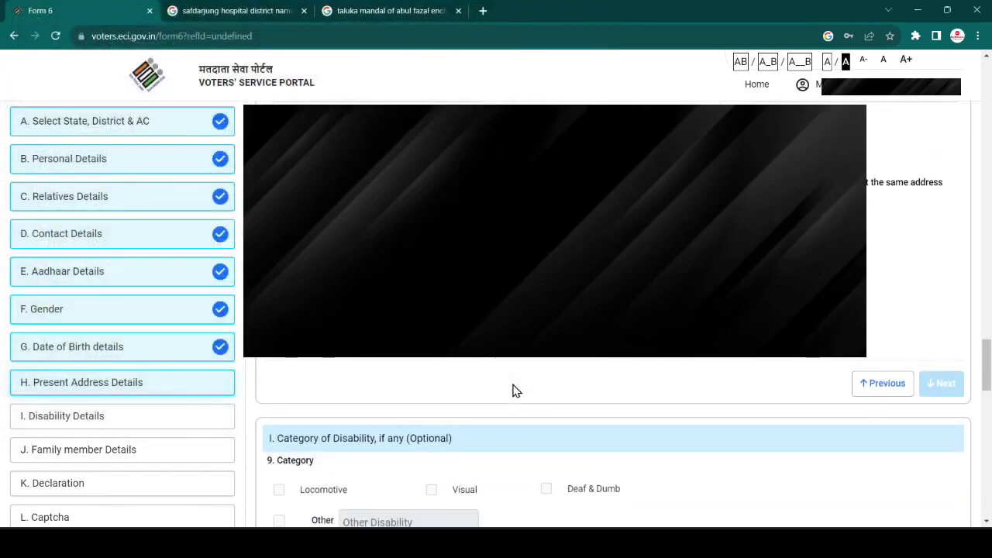
{"action": "scroll", "coordinate": [513, 390], "scroll_direction": "down", "scroll_amount": 3}
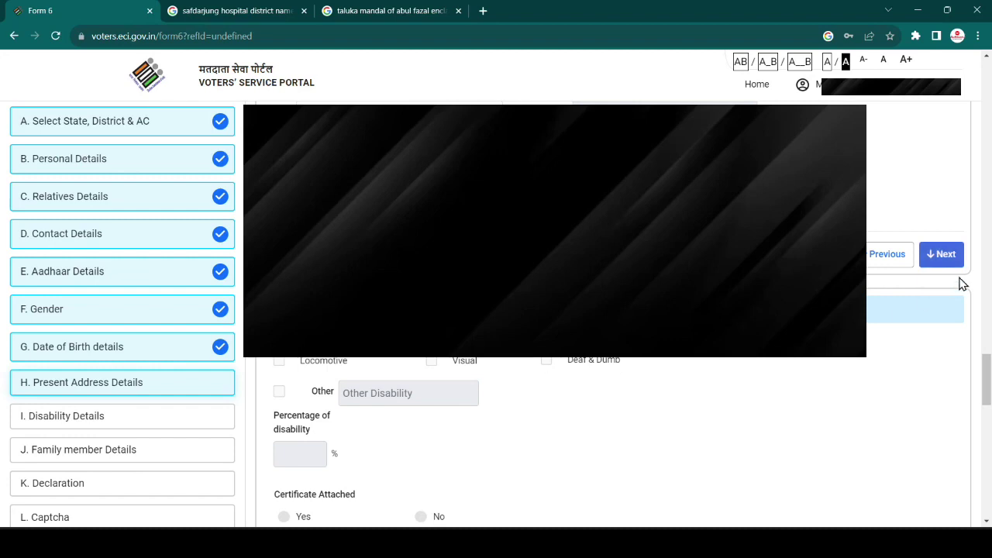
- Finish the address section, answer No for an attached disability certificate, and continue past family details
{"action": "left_click", "coordinate": [947, 256]}
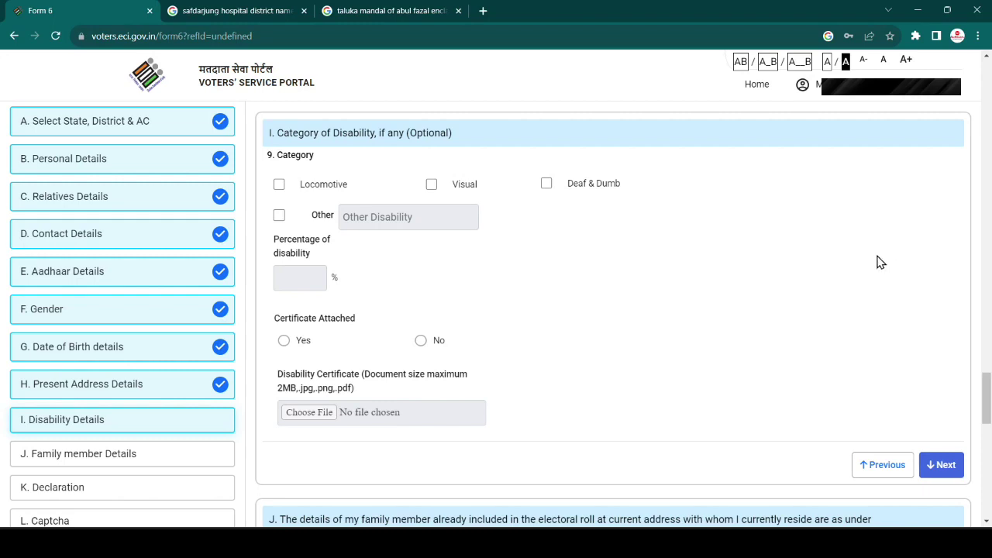
{"action": "left_click", "coordinate": [421, 342]}
{"action": "scroll", "coordinate": [420, 347], "scroll_direction": "down", "scroll_amount": 1}
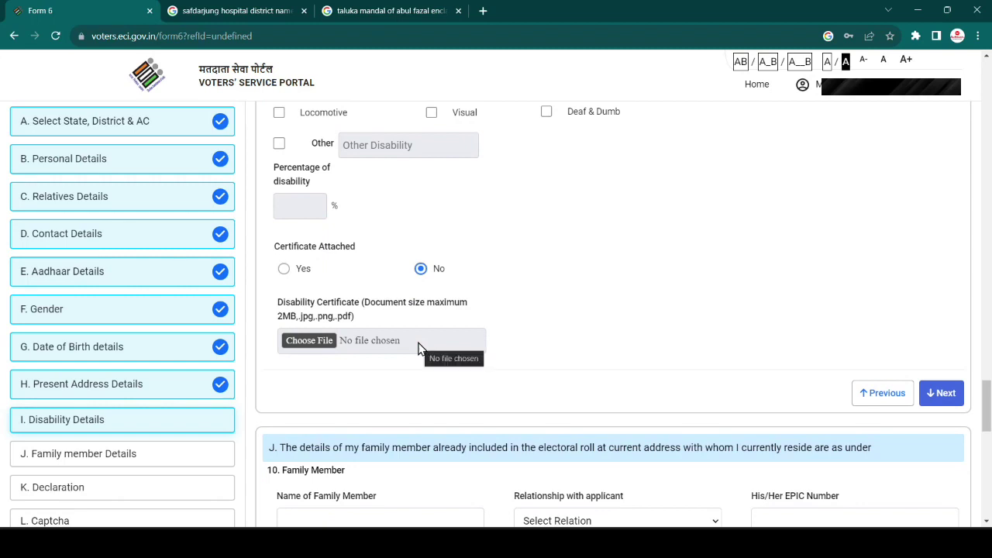
{"action": "left_click", "coordinate": [947, 395]}
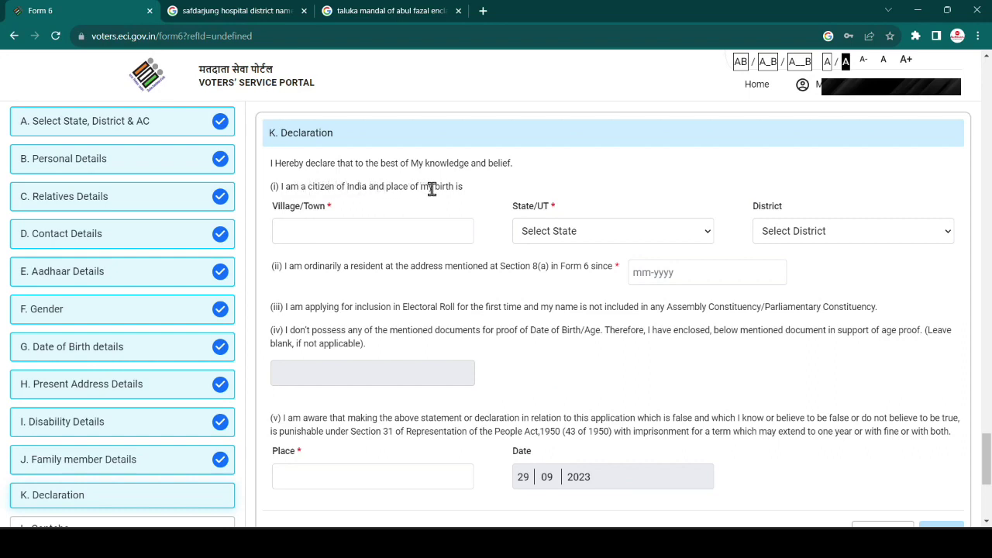
- Enter the birthplace village or town and select NCT of Delhi as its state
{"action": "left_click", "coordinate": [368, 232]}
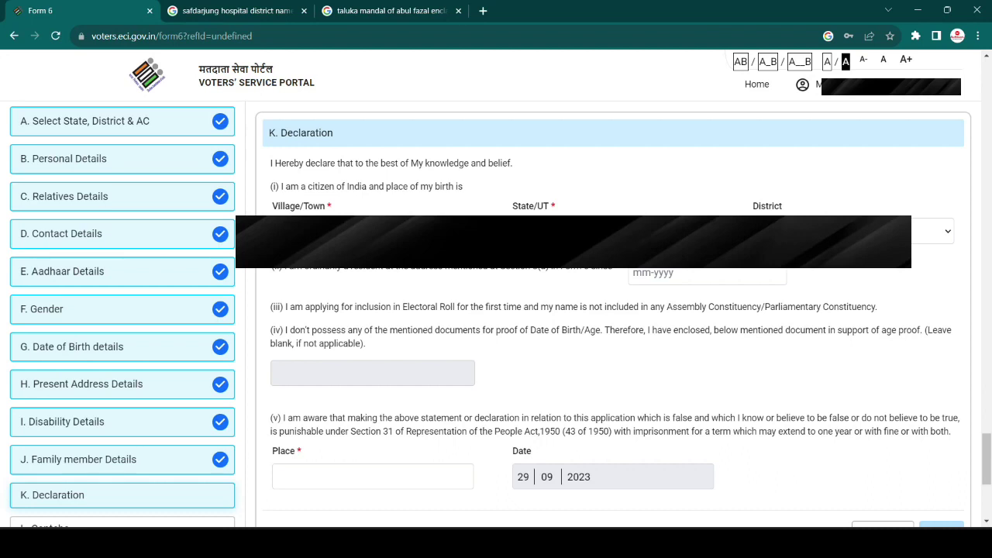
{"action": "left_click", "coordinate": [621, 233]}
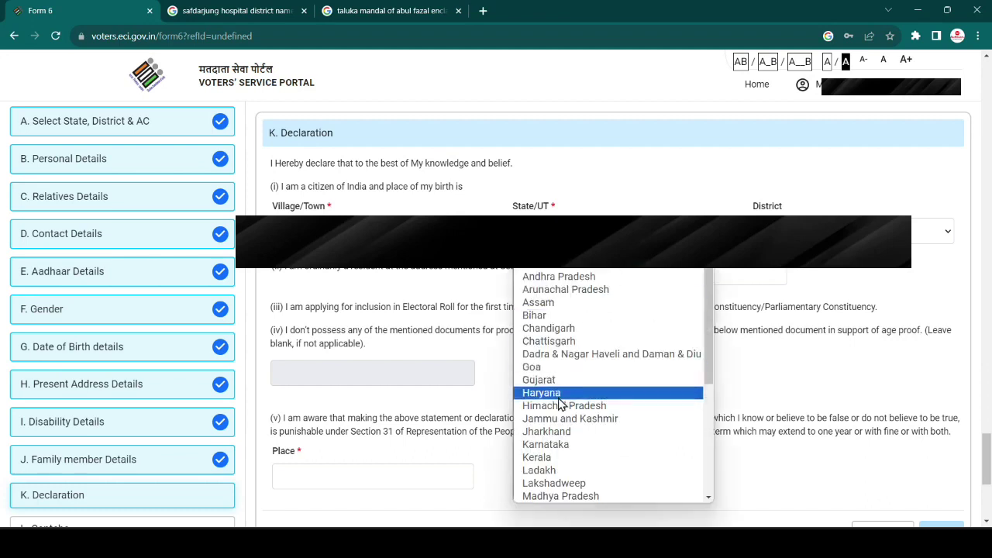
{"action": "scroll", "coordinate": [561, 402], "scroll_direction": "down", "scroll_amount": 3}
{"action": "scroll", "coordinate": [562, 403], "scroll_direction": "down", "scroll_amount": 3}
{"action": "scroll", "coordinate": [561, 403], "scroll_direction": "up", "scroll_amount": 5}
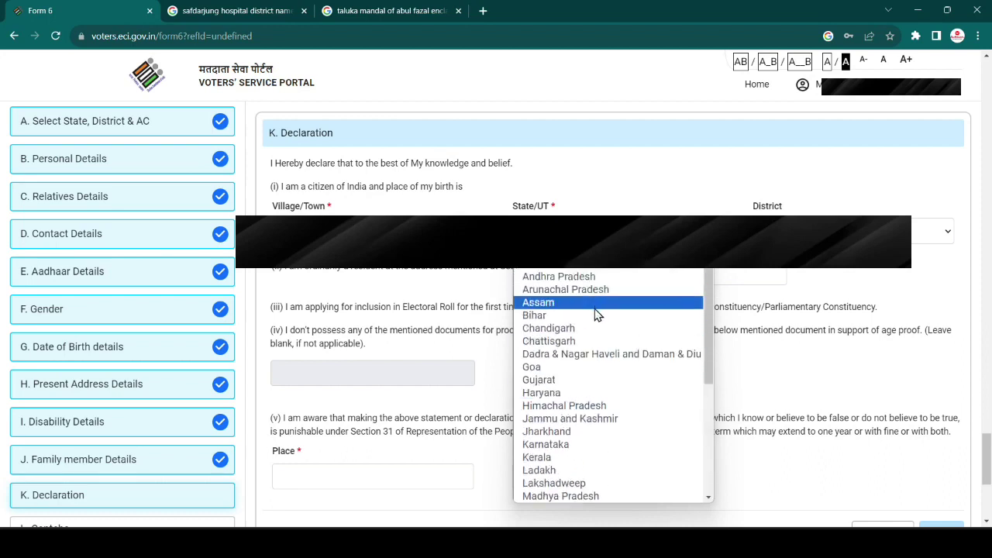
{"action": "scroll", "coordinate": [587, 409], "scroll_direction": "down", "scroll_amount": 2}
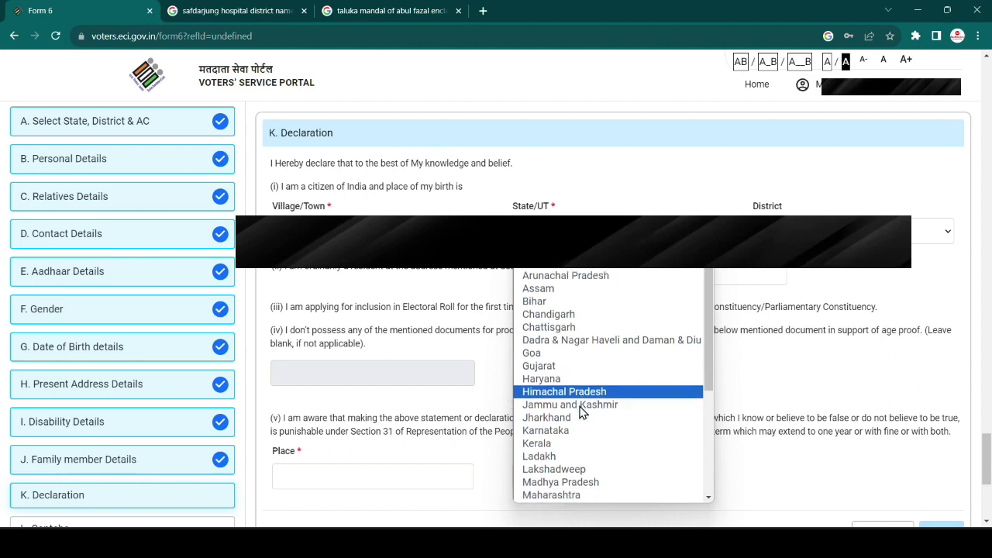
{"action": "scroll", "coordinate": [583, 412], "scroll_direction": "down", "scroll_amount": 2}
{"action": "left_click", "coordinate": [581, 410]}
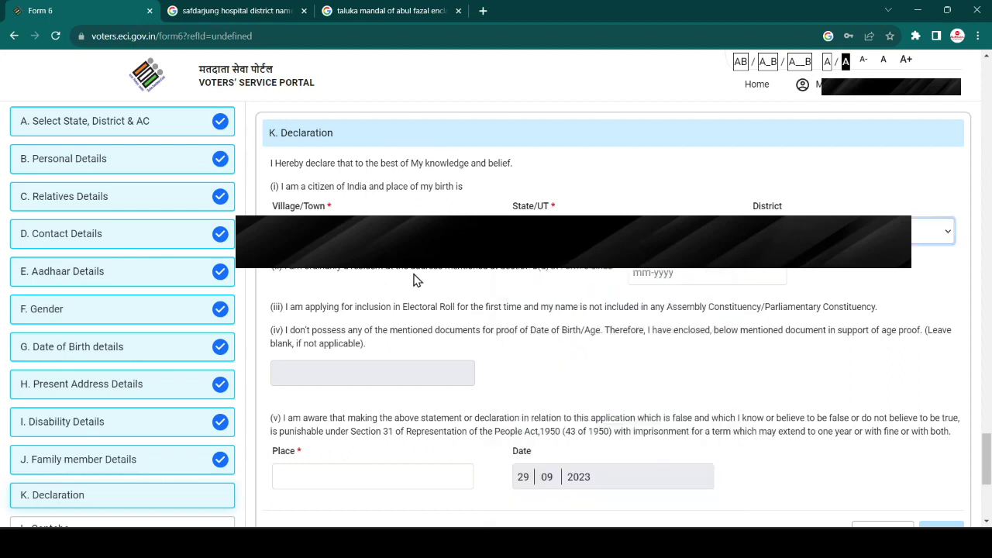
- Set the residence-since date to 10-2018 and bring the Captcha into view
{"action": "left_click", "coordinate": [658, 272]}
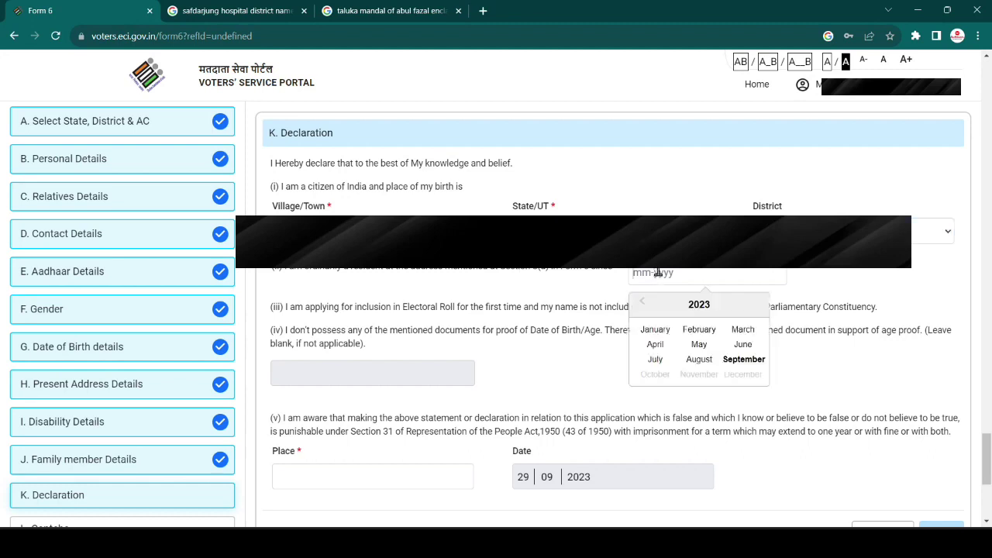
{"action": "type", "text": "10-2018"}
{"action": "key", "text": "Return"}
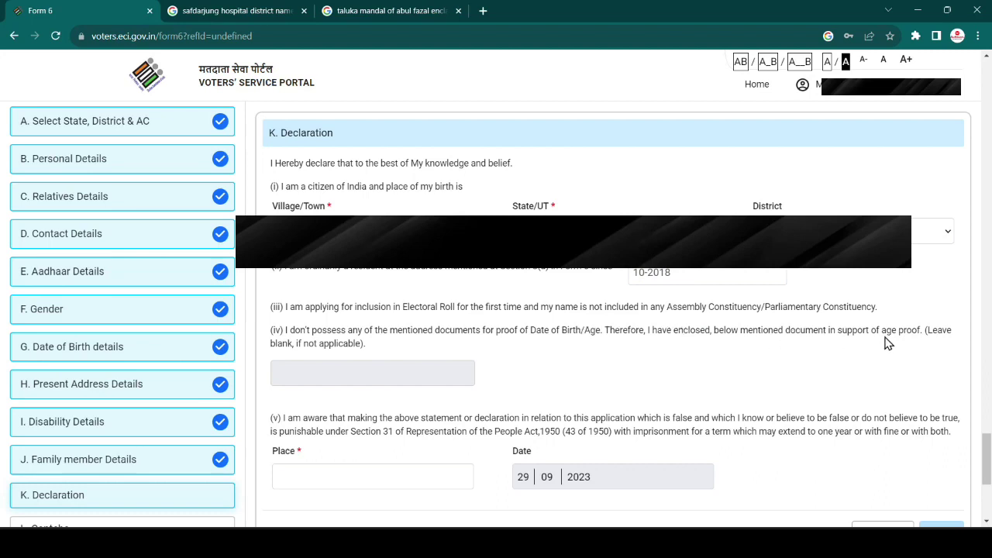
{"action": "scroll", "coordinate": [887, 344], "scroll_direction": "down", "scroll_amount": 1}
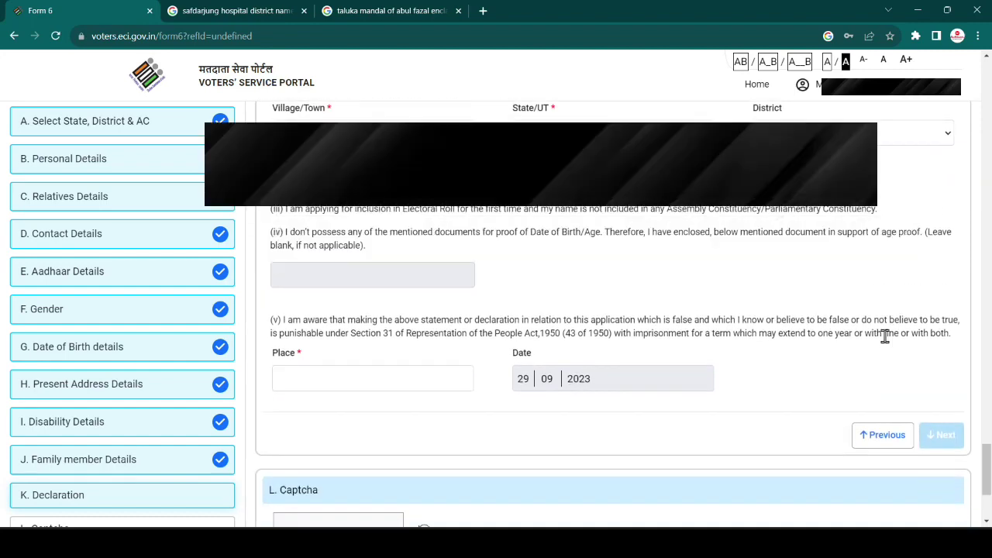
{"action": "scroll", "coordinate": [885, 337], "scroll_direction": "down", "scroll_amount": 1}
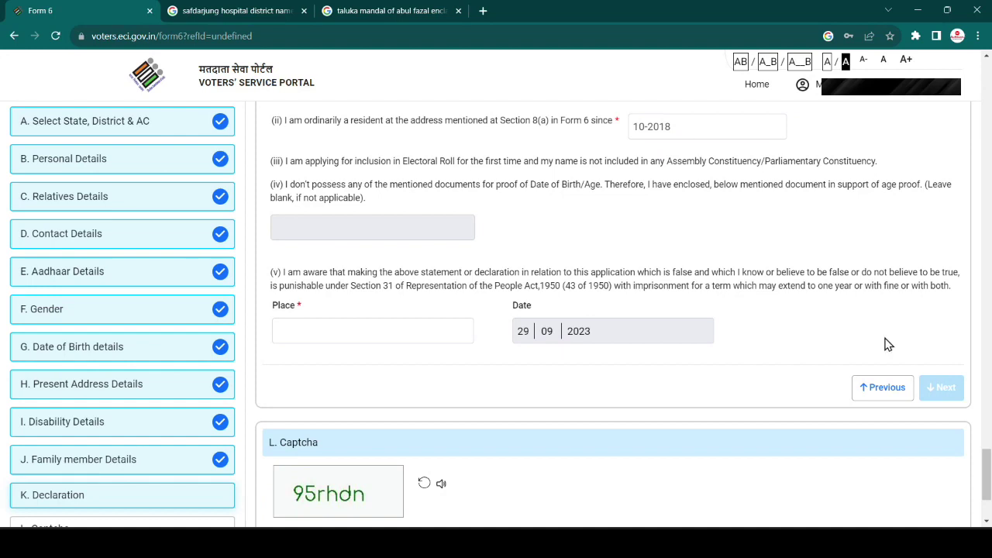
- Enter the displayed captcha and try Preview and Submit, which returns a captcha error
{"action": "scroll", "coordinate": [888, 344], "scroll_direction": "down", "scroll_amount": 3}
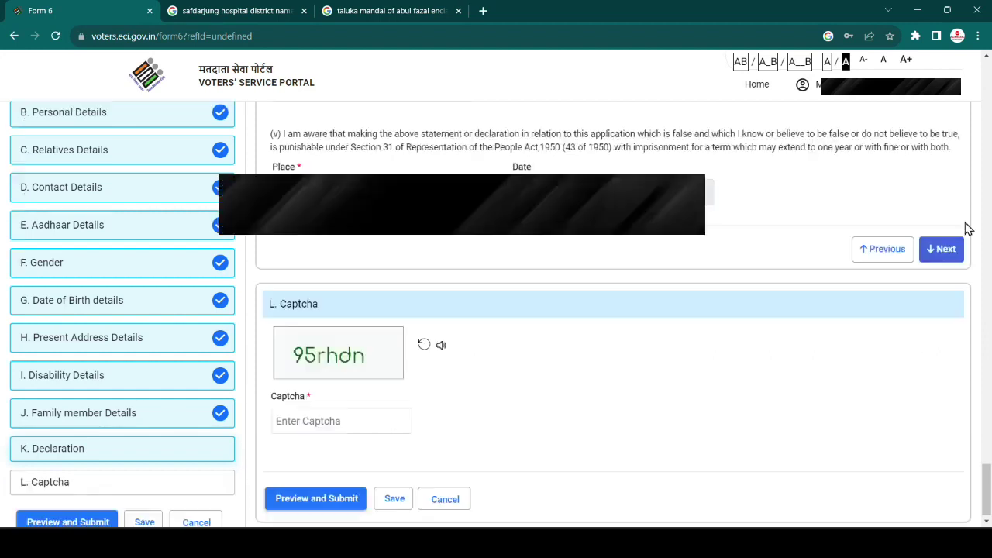
{"action": "left_click", "coordinate": [321, 410]}
{"action": "type", "text": "9"}
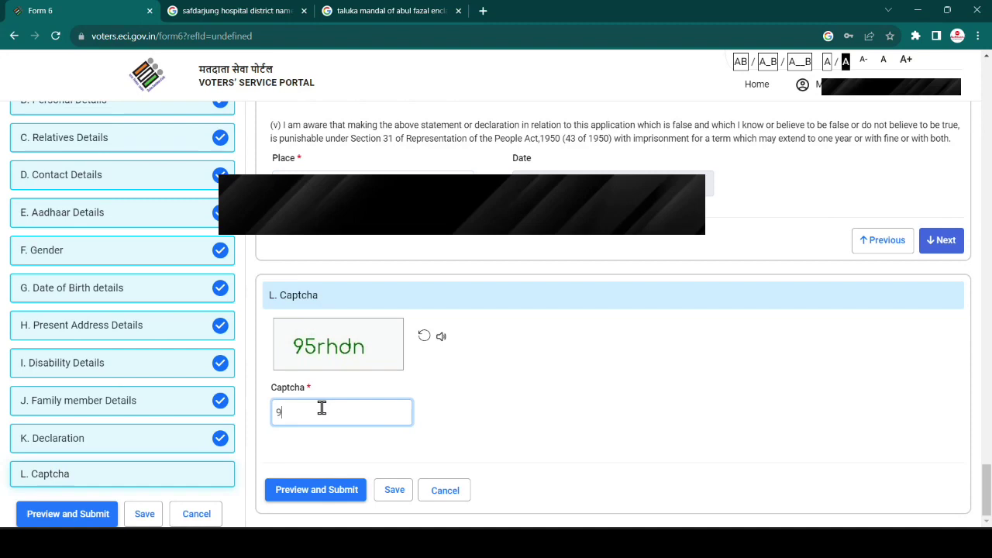
{"action": "type", "text": "5rhdn"}
{"action": "left_click", "coordinate": [332, 498]}
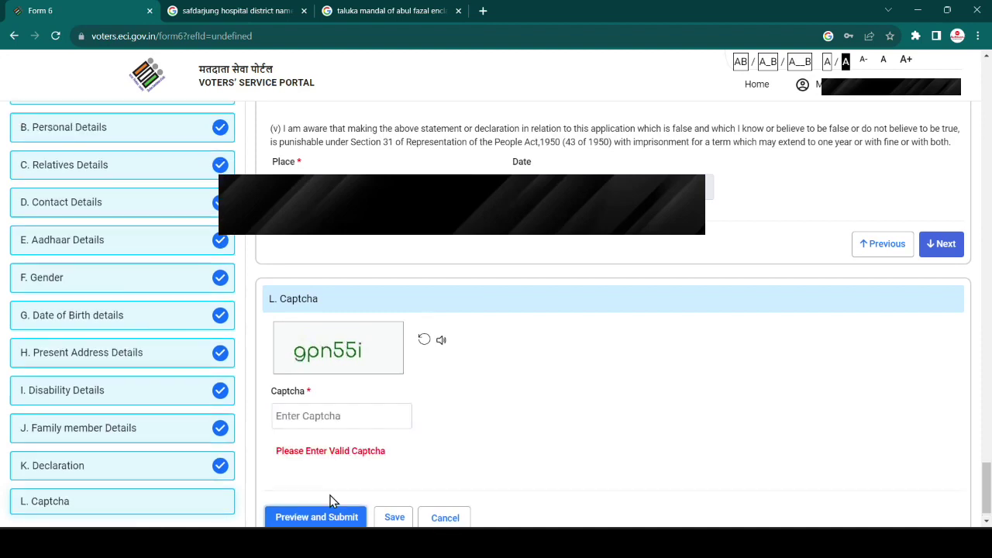
- Enter the newly generated captcha and open the full Form 6 application preview
{"action": "left_click", "coordinate": [321, 417]}
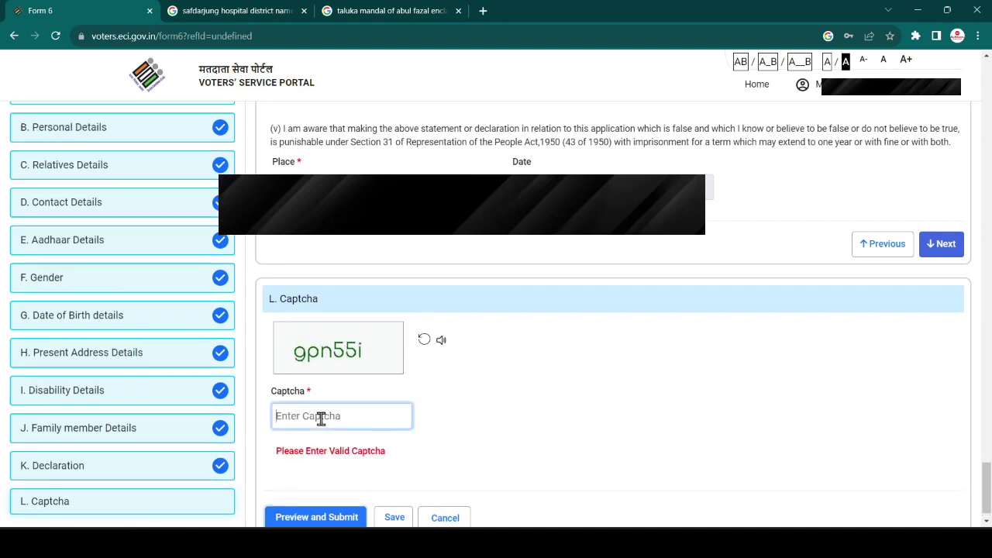
{"action": "type", "text": "gpn"}
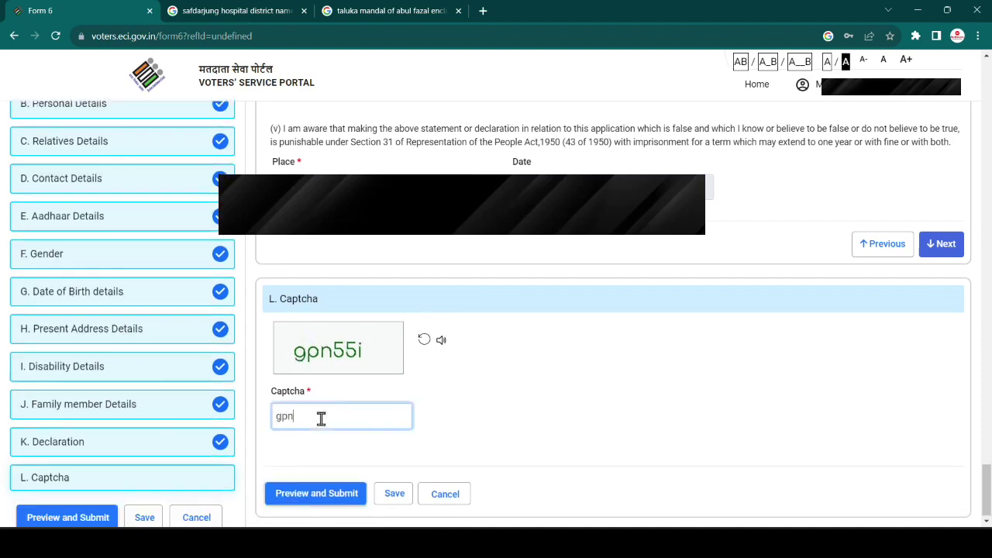
{"action": "type", "text": "55i"}
{"action": "left_click", "coordinate": [346, 497]}
{"action": "scroll", "coordinate": [344, 465], "scroll_direction": "down", "scroll_amount": 5}
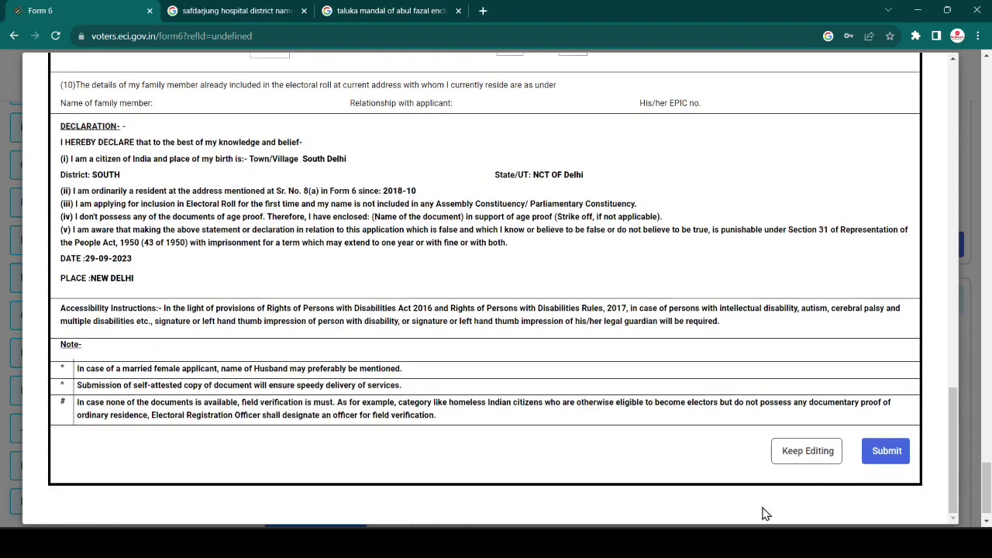
- Submit the previewed Form 6 application and confirm with YES
{"action": "left_click", "coordinate": [891, 452]}
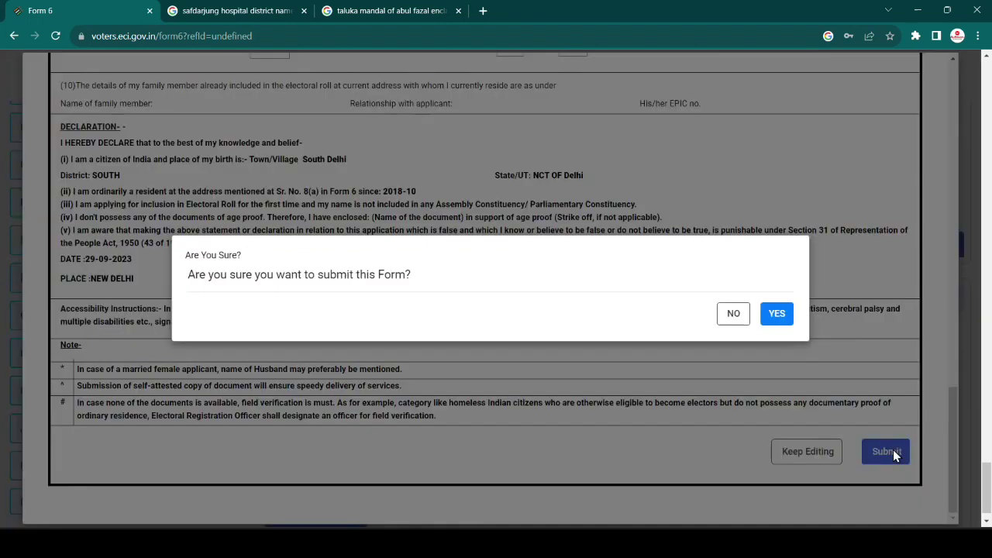
{"action": "left_click", "coordinate": [775, 314]}
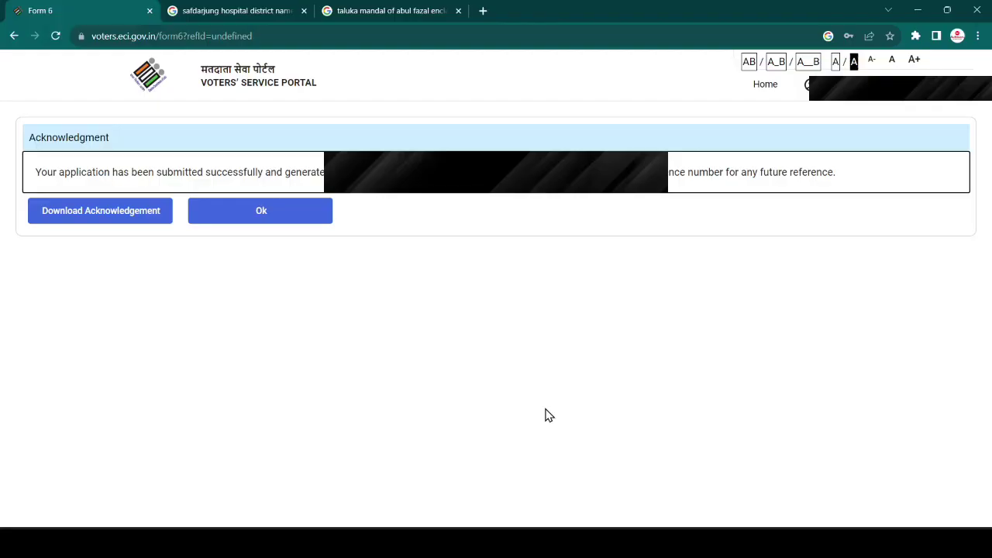
- Screenshot the acknowledgment message, download the Form 6 acknowledgement PDF, and show it in its folder
{"action": "key", "text": "super+shift+s"}
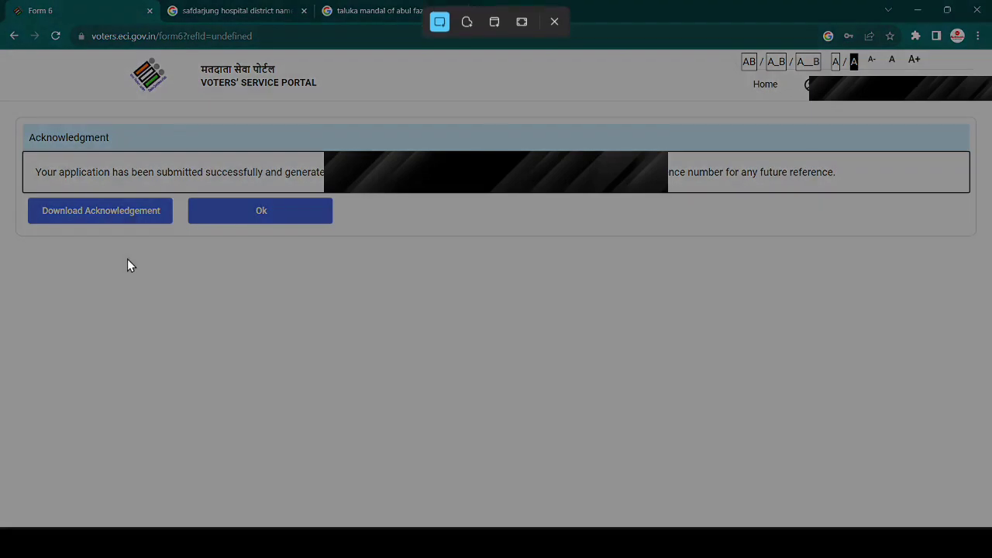
{"action": "left_click_drag", "start_coordinate": [1, 102], "coordinate": [991, 265]}
{"action": "left_click", "coordinate": [166, 221]}
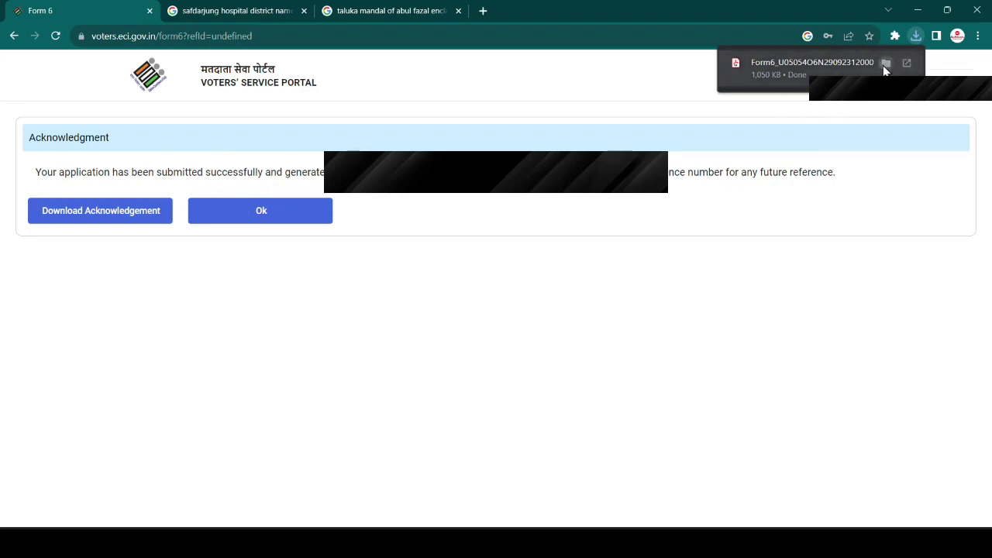
{"action": "left_click", "coordinate": [885, 64]}
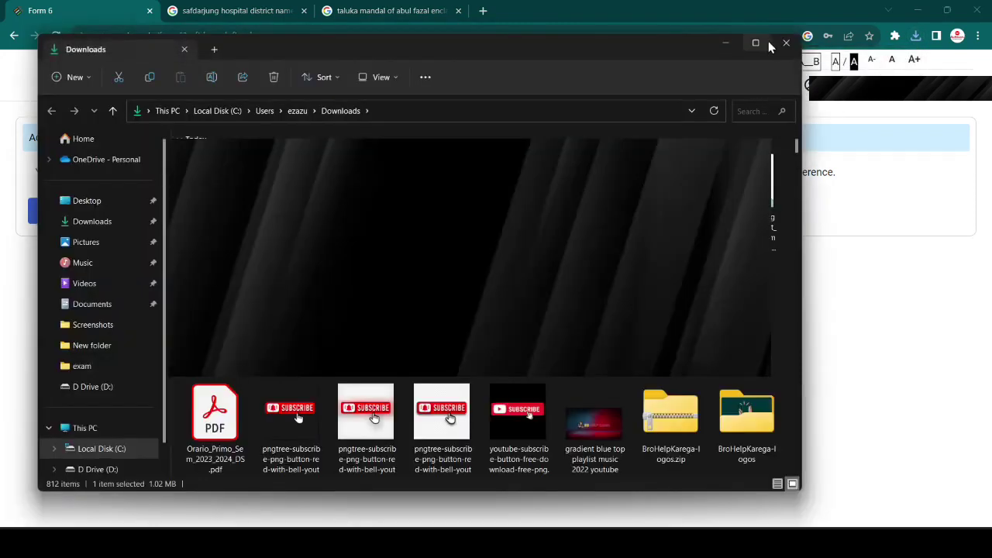